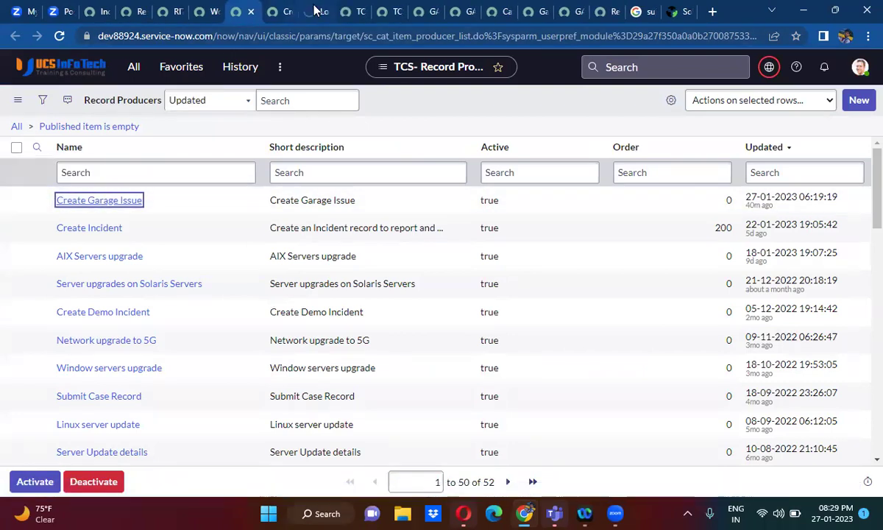
Open the Create Garage Issue record producer and show its related variable sets.
{"action": "left_click", "coordinate": [305, 14]}
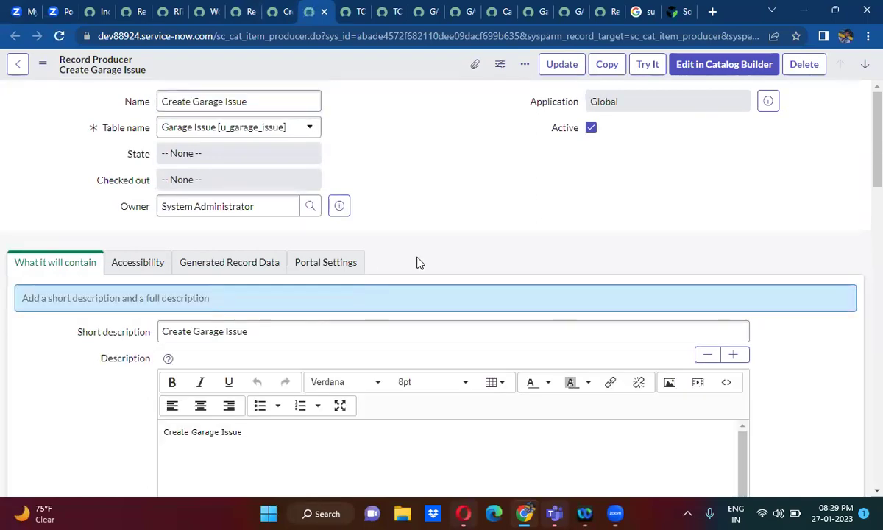
{"action": "scroll", "coordinate": [417, 263], "scroll_direction": "down", "scroll_amount": 4}
{"action": "scroll", "coordinate": [416, 259], "scroll_direction": "down", "scroll_amount": 15}
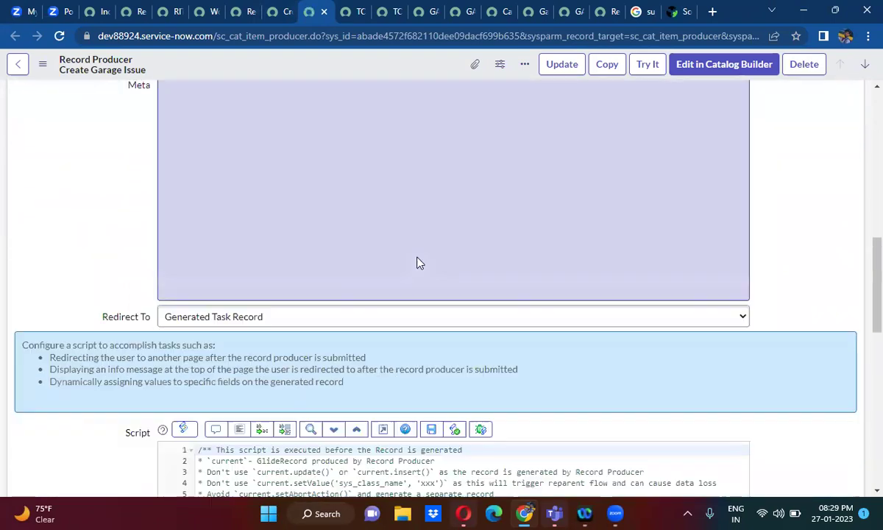
{"action": "left_click", "coordinate": [110, 211]}
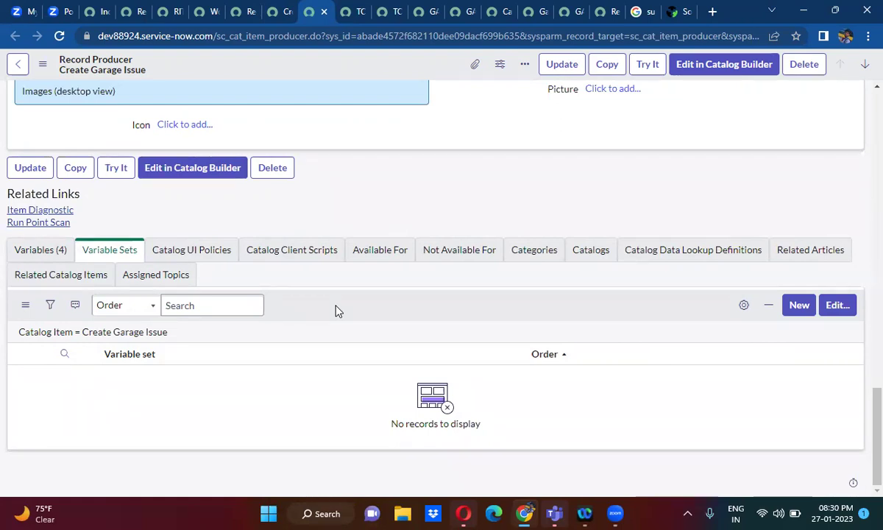
Open Notepad and write the line "Customer requirement: Create 10 catalog items" in a new note.
{"action": "left_click", "coordinate": [312, 513]}
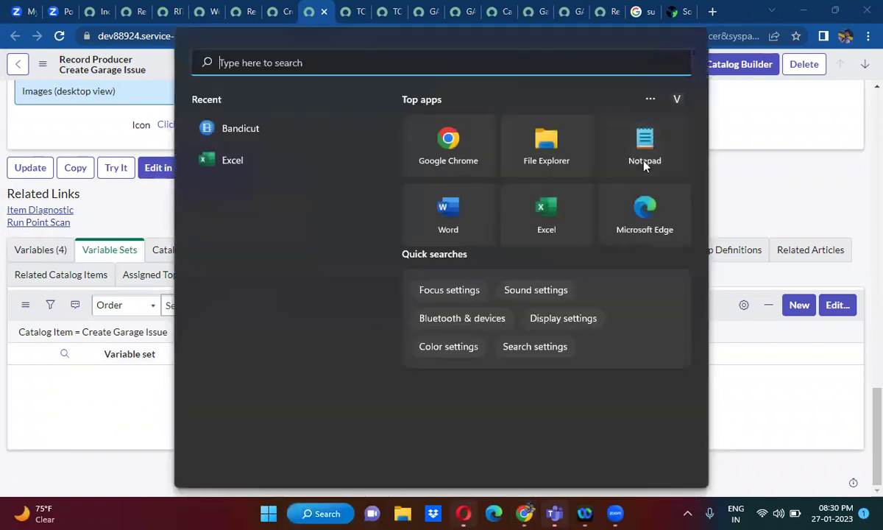
{"action": "key", "text": "Escape"}
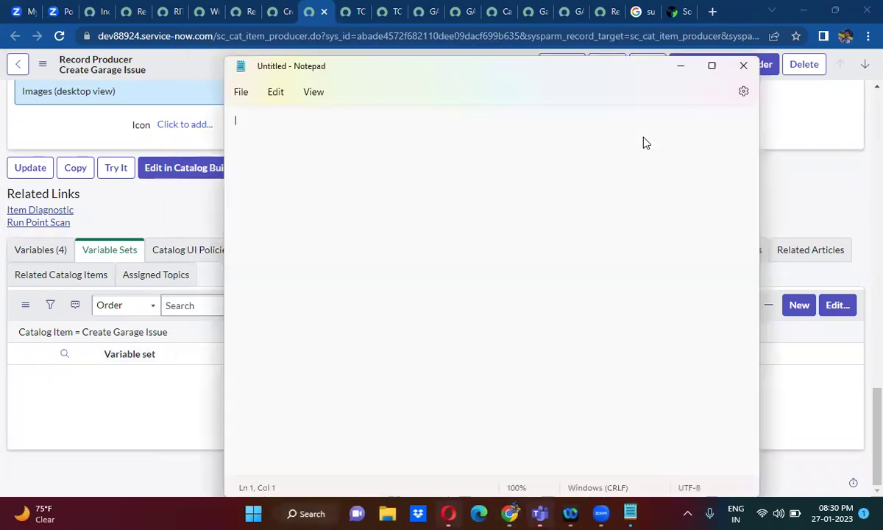
{"action": "type", "text": "C"}
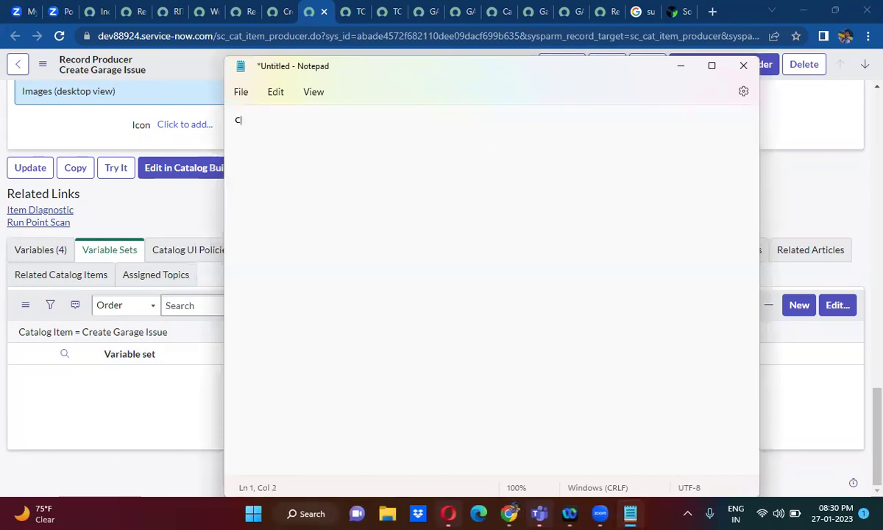
{"action": "type", "text": "ustomer eq"}
{"action": "key", "text": "BackSpace"}
{"action": "key", "text": "BackSpace"}
{"action": "type", "text": "requirement: "}
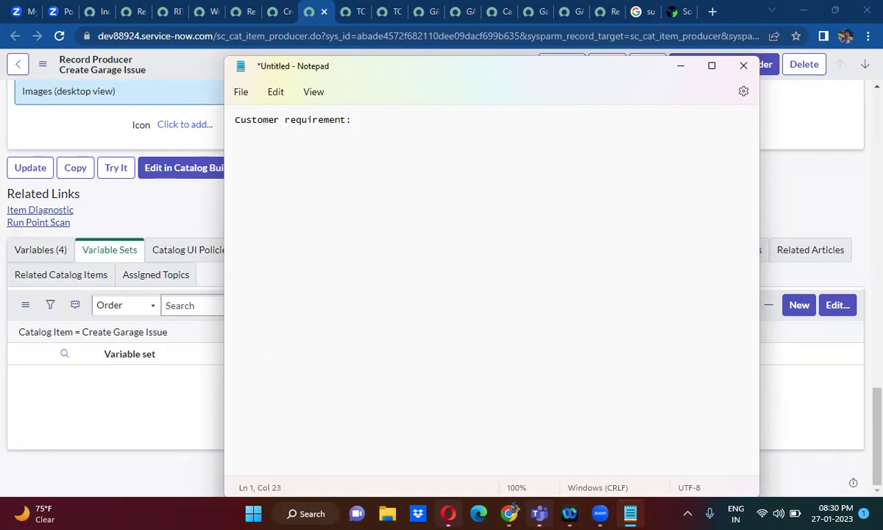
{"action": "type", "text": "Create 1"}
{"action": "type", "text": "-"}
{"action": "key", "text": "BackSpace"}
{"action": "key", "text": "BackSpace"}
{"action": "type", "text": "0 catalog"}
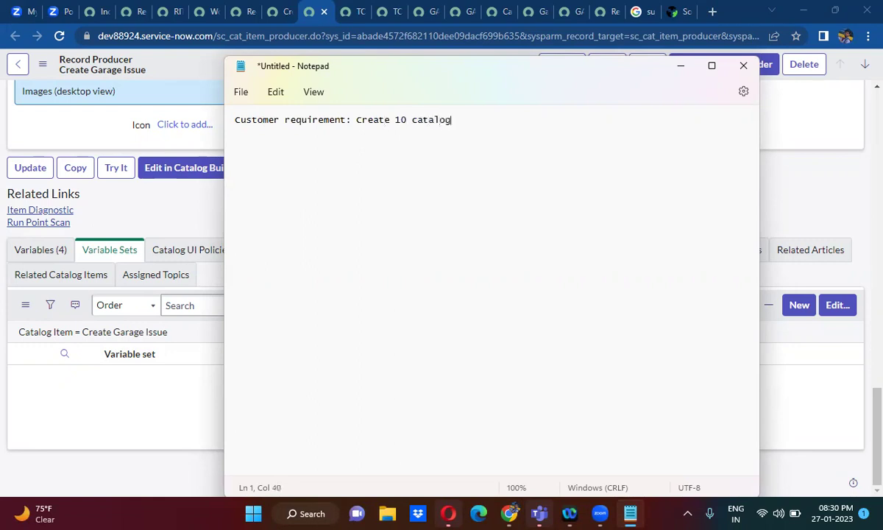
{"action": "type", "text": " items"}
Add the heading "4 common variables" to the note, separated from the requirement by a blank line.
{"action": "key", "text": "Return"}
{"action": "key", "text": "Return"}
{"action": "type", "text": "4 "}
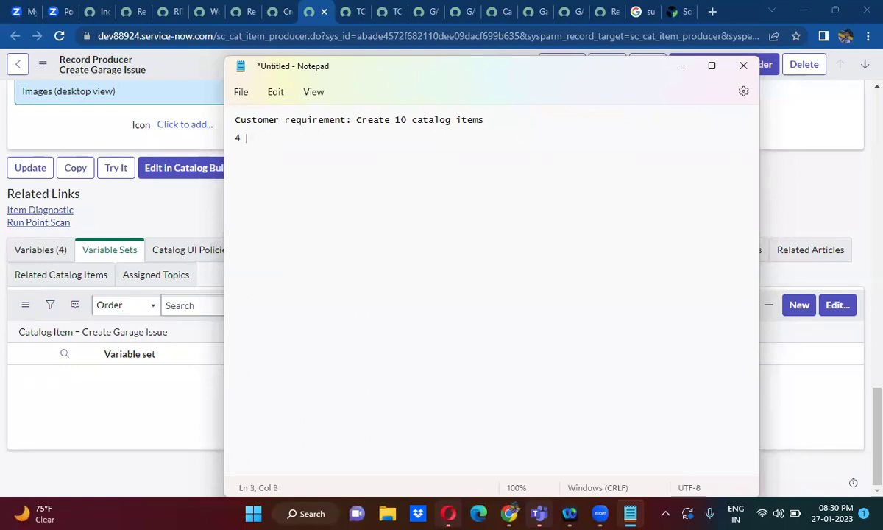
{"action": "type", "text": "common variables"}
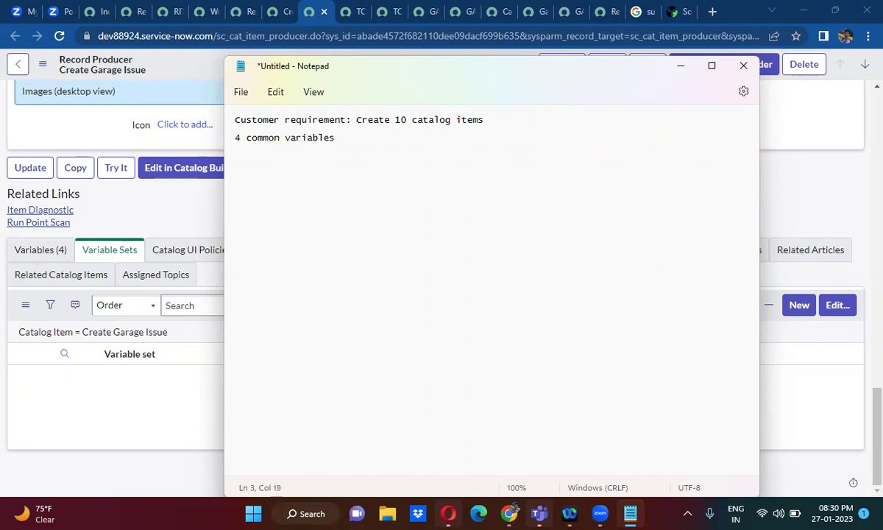
List Requested For, Requested By, Email and Phone Number under the common variables heading, with a blank line after the heading.
{"action": "key", "text": "Return"}
{"action": "type", "text": "Requested For"}
{"action": "key", "text": "Return"}
{"action": "type", "text": "Request"}
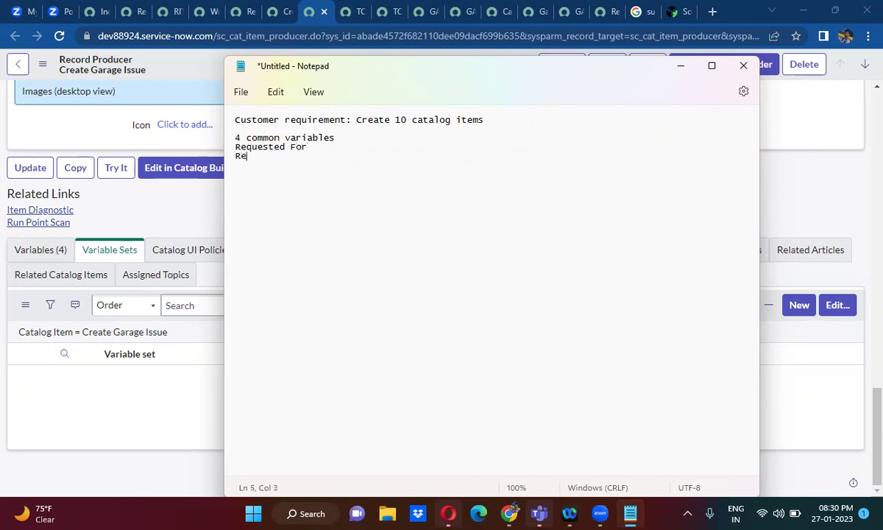
{"action": "type", "text": "ed By"}
{"action": "key", "text": "Return"}
{"action": "type", "text": "Email"}
{"action": "key", "text": "Return"}
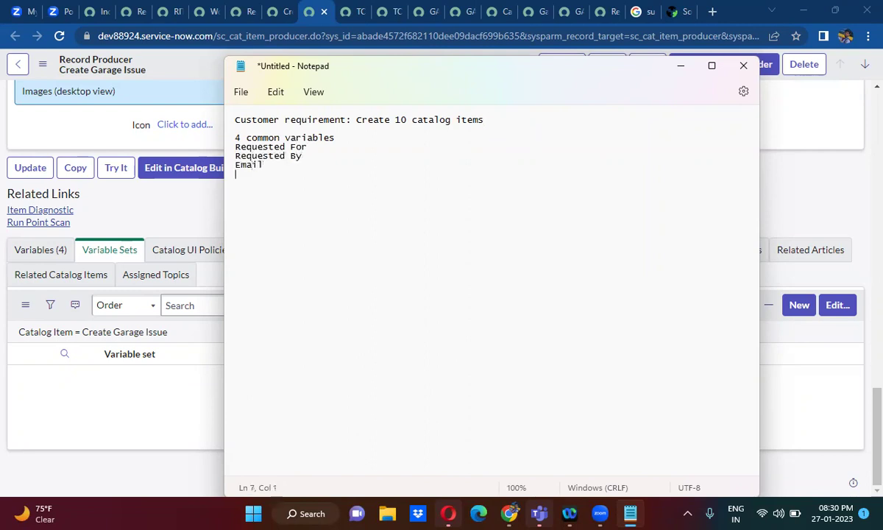
{"action": "type", "text": "Phone Number"}
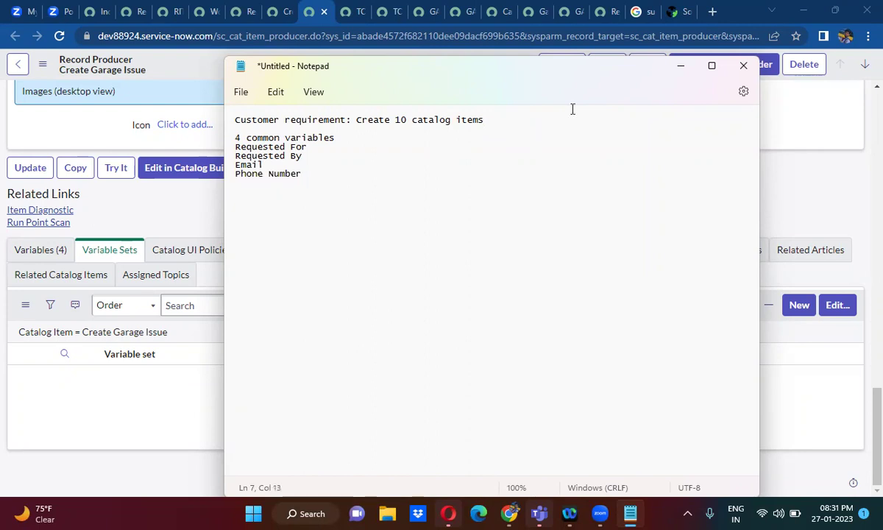
{"action": "left_click", "coordinate": [337, 138]}
{"action": "key", "text": "Return"}
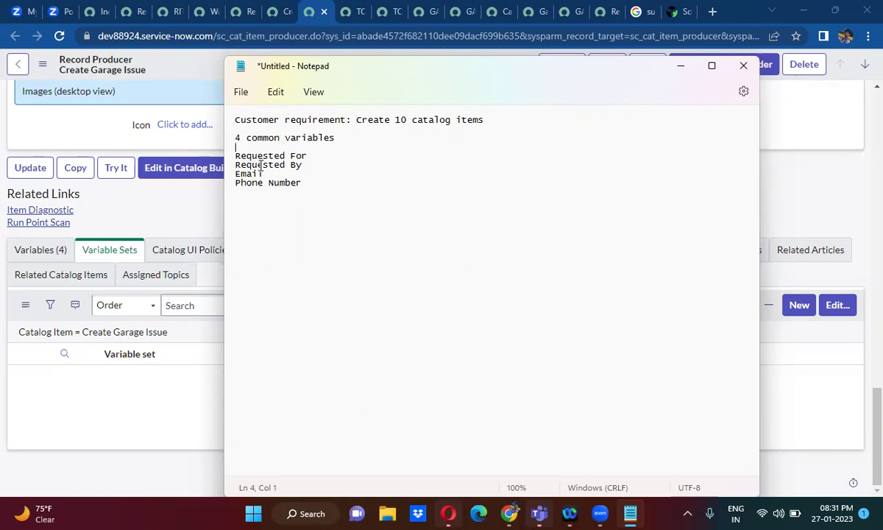
Add the line "40 variables" below the list of four variables, leaving two blank lines between them.
{"action": "left_click", "coordinate": [303, 182]}
{"action": "key", "text": "Return"}
{"action": "key", "text": "Return"}
{"action": "key", "text": "Return"}
{"action": "type", "text": "40 variables"}
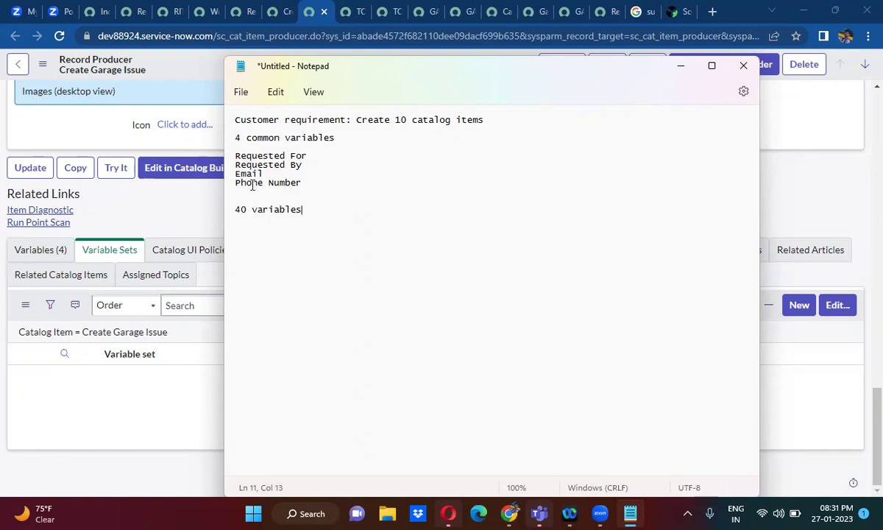
{"action": "left_click_drag", "start_coordinate": [318, 183], "coordinate": [228, 160]}
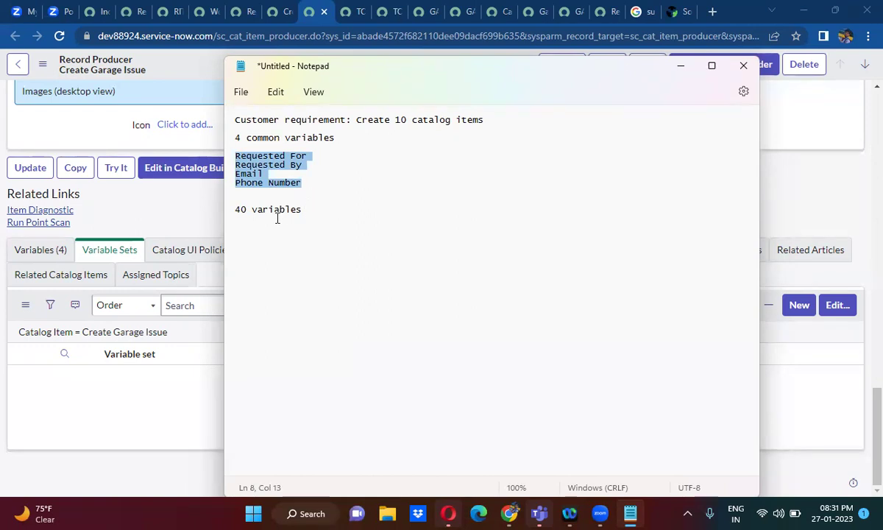
{"action": "left_click", "coordinate": [309, 181]}
{"action": "left_click_drag", "start_coordinate": [309, 182], "coordinate": [229, 162]}
Add the heading "Variable Set:" below the "40 variables" line, leaving two blank lines between them.
{"action": "left_click", "coordinate": [301, 212]}
{"action": "key", "text": "Return"}
{"action": "key", "text": "Return"}
{"action": "key", "text": "Return"}
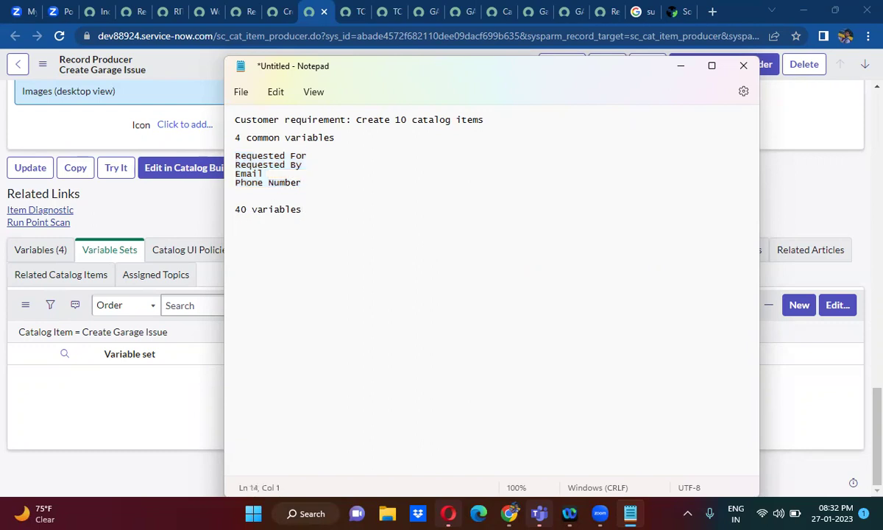
{"action": "type", "text": "Variable Set"}
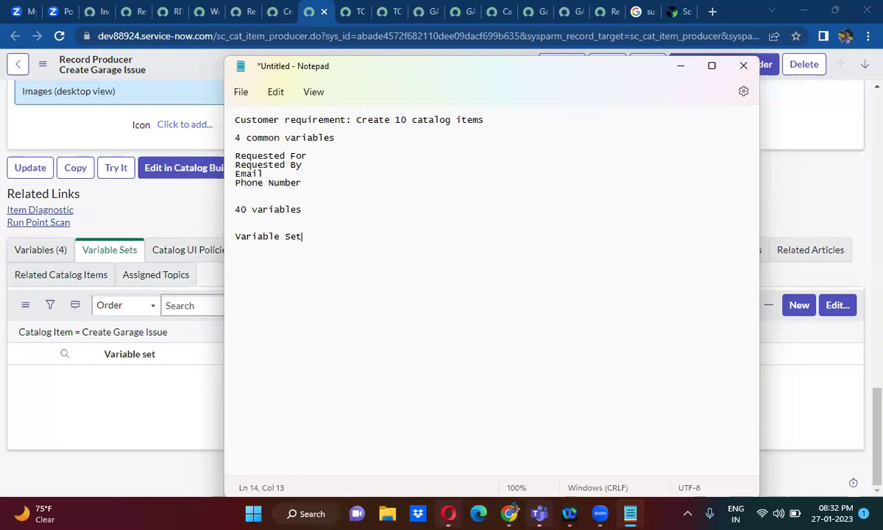
{"action": "type", "text": ":"}
Copy the four variable names from the list above to below the "Variable Set:" heading.
{"action": "left_click_drag", "start_coordinate": [302, 183], "coordinate": [230, 166]}
{"action": "key", "text": "ctrl+c"}
{"action": "left_click", "coordinate": [329, 234]}
{"action": "key", "text": "Return"}
{"action": "key", "text": "Return"}
{"action": "key", "text": "ctrl+v"}
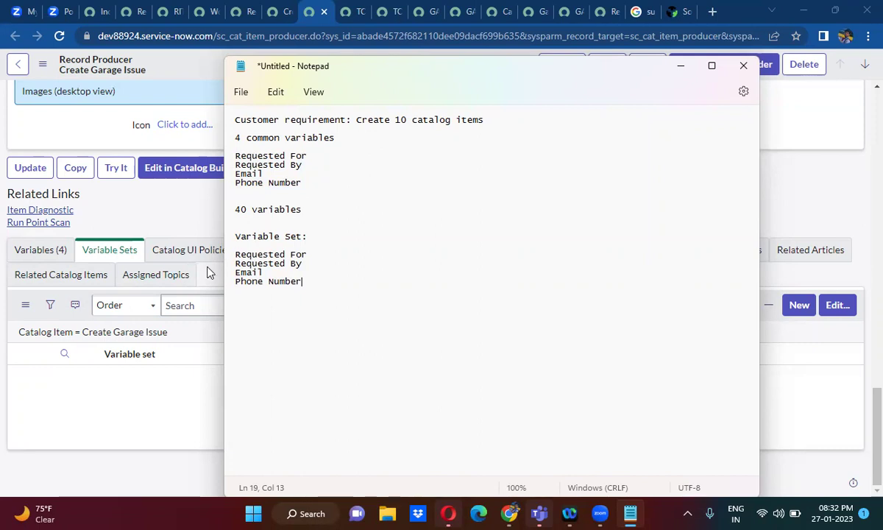
Back in ServiceNow, create a single-row variable set titled "Requester details January" for the record producer and save it.
{"action": "left_click", "coordinate": [209, 285]}
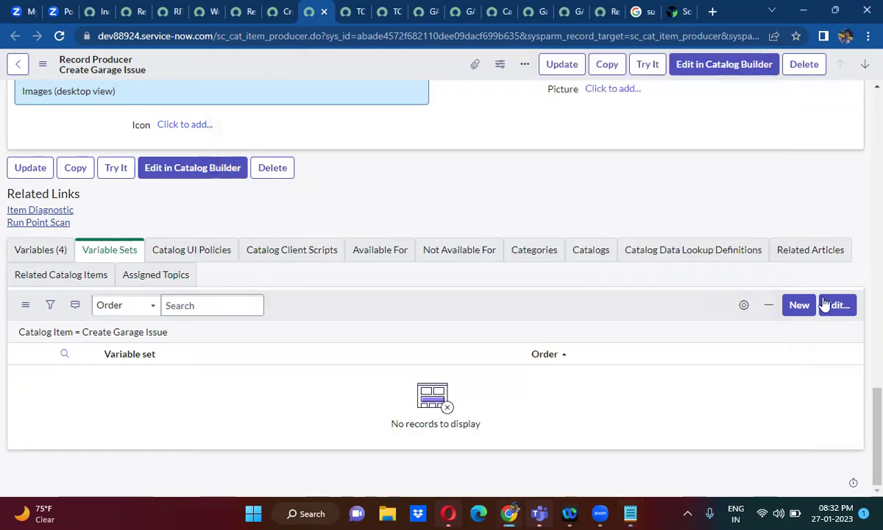
{"action": "left_click", "coordinate": [798, 304]}
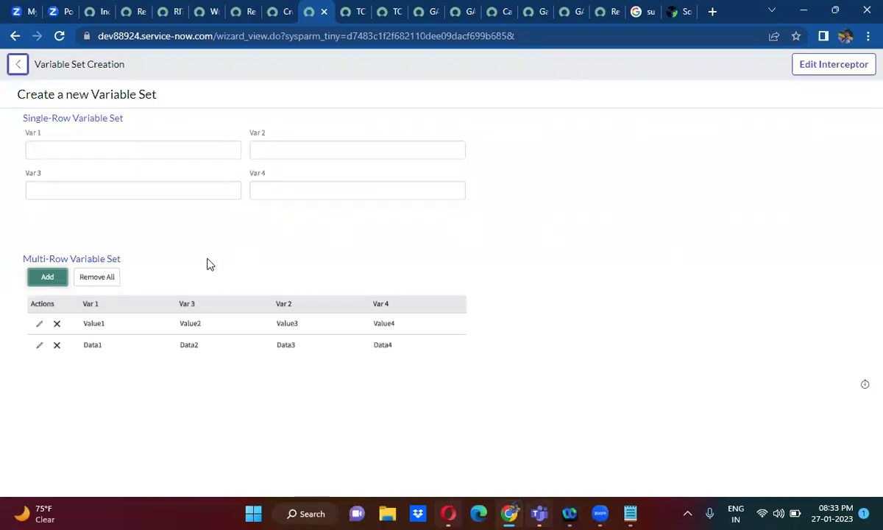
{"action": "left_click", "coordinate": [80, 125]}
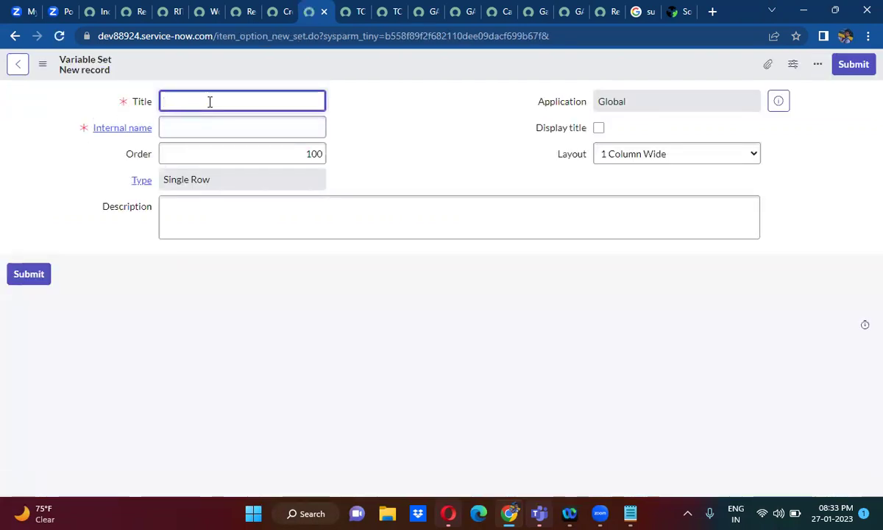
{"action": "type", "text": "Requester details"}
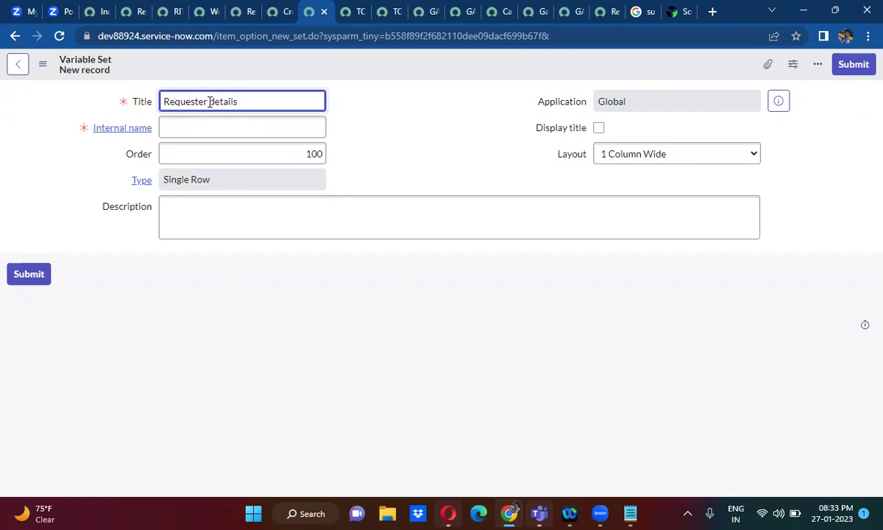
{"action": "type", "text": "January"}
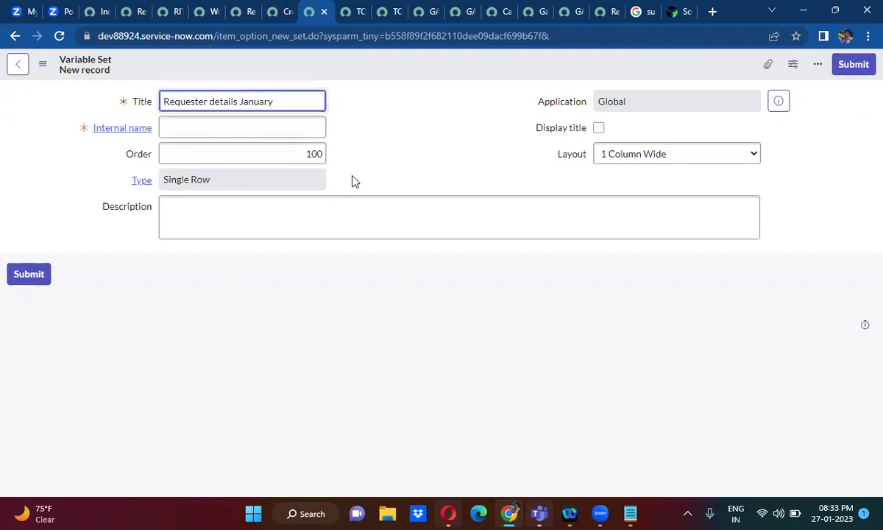
{"action": "left_click", "coordinate": [354, 181]}
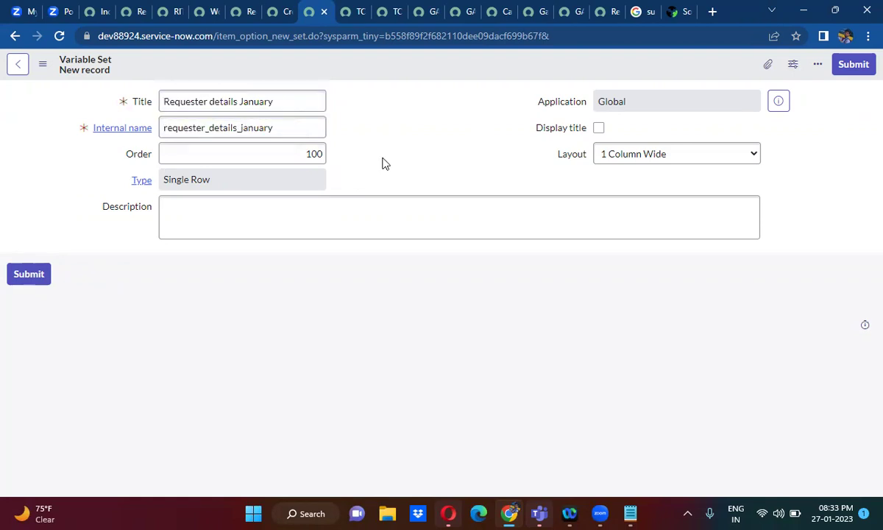
{"action": "right_click", "coordinate": [403, 68]}
{"action": "left_click", "coordinate": [430, 78]}
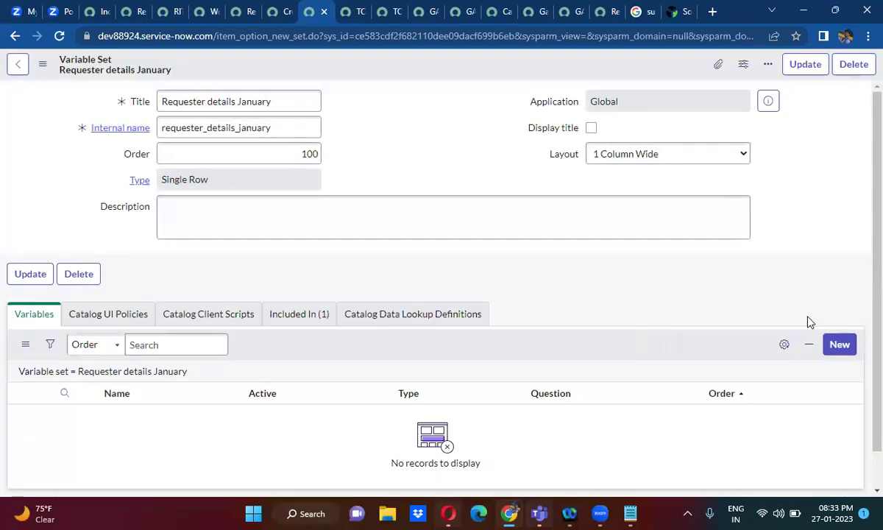
Start a new Reference variable with order 100 in the variable set, checking the note, and point it to the User [sys_user] table.
{"action": "left_click", "coordinate": [839, 346]}
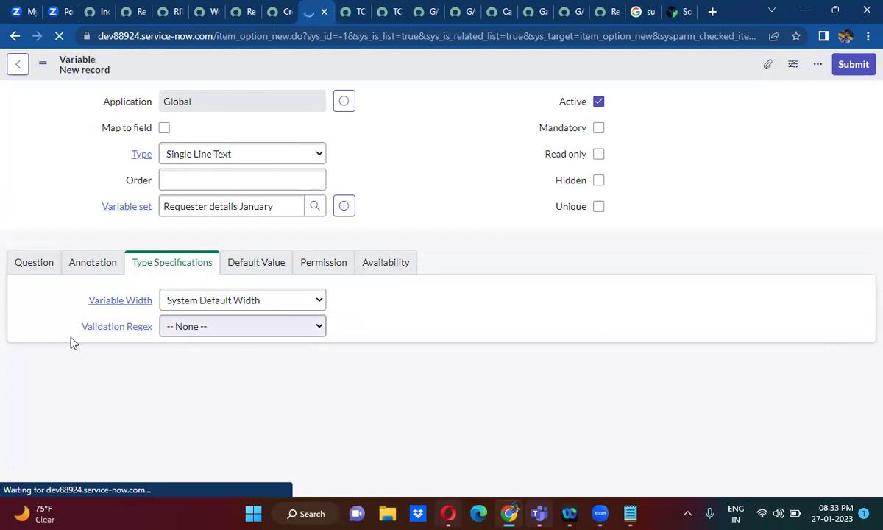
{"action": "left_click", "coordinate": [29, 265]}
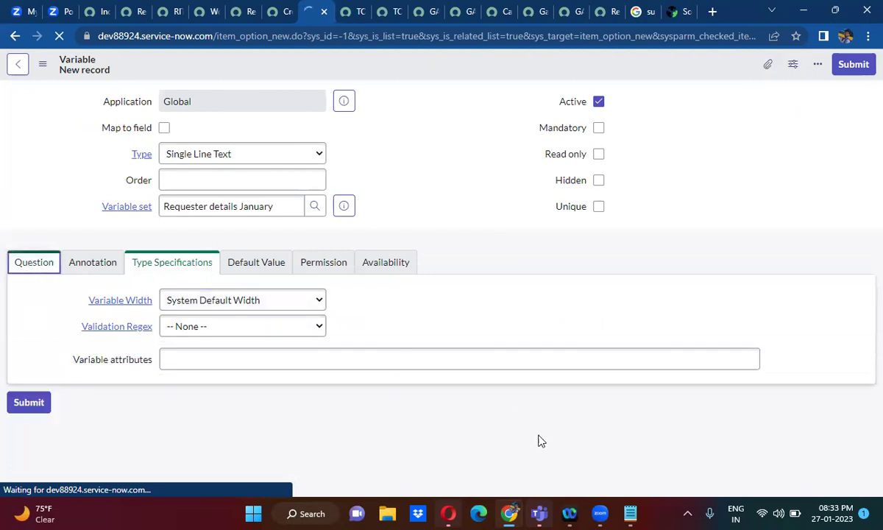
{"action": "left_click", "coordinate": [630, 514]}
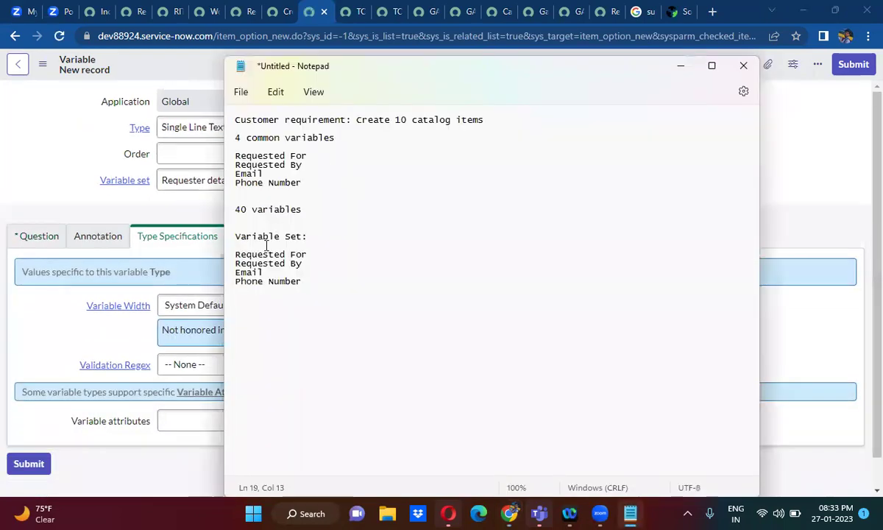
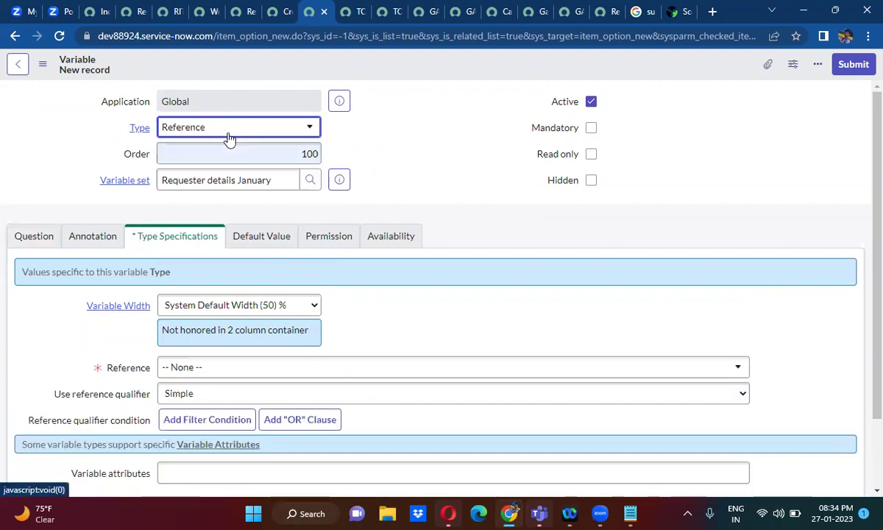
{"action": "left_click", "coordinate": [224, 372]}
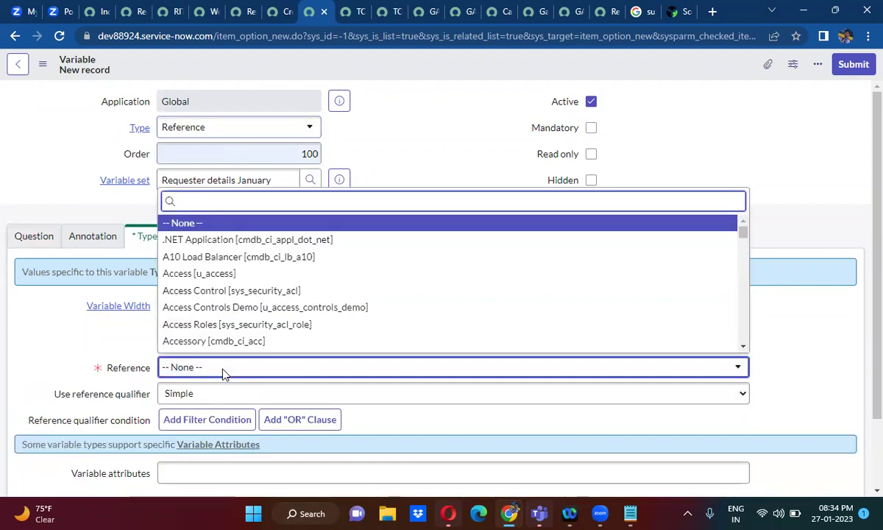
{"action": "type", "text": "sys"}
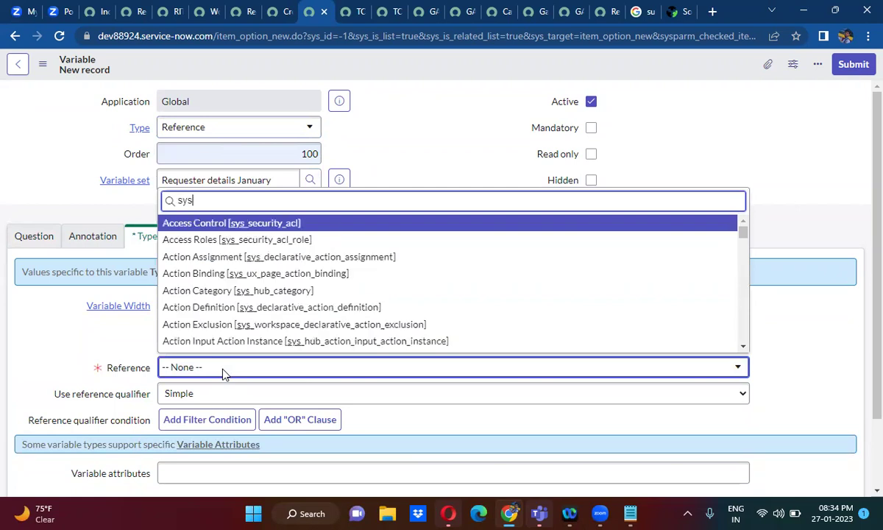
{"action": "type", "text": "_us"}
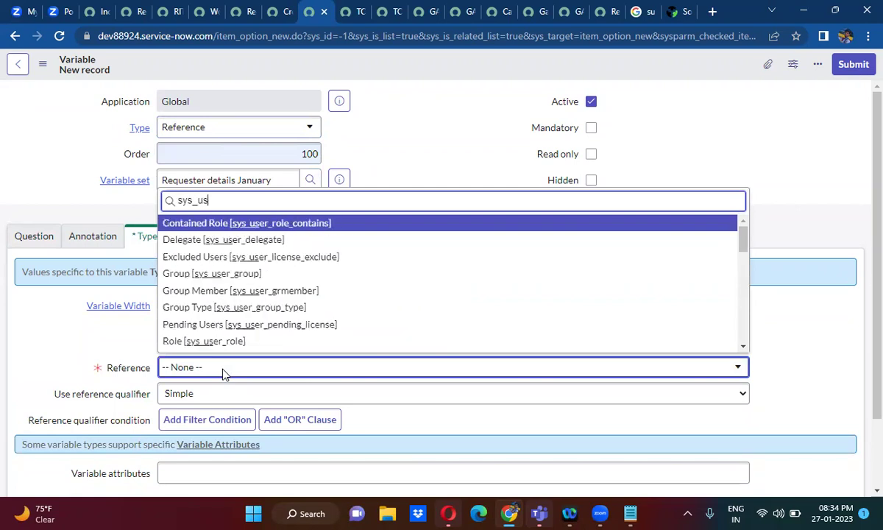
{"action": "type", "text": "er]"}
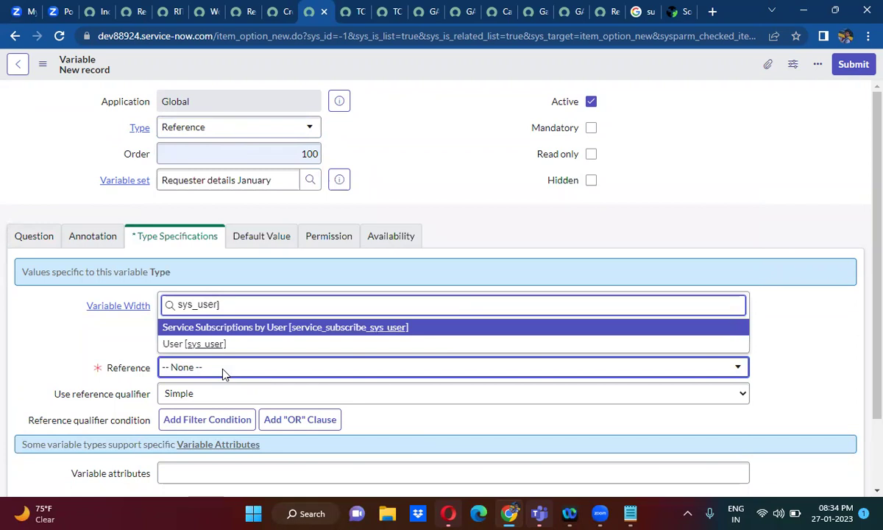
{"action": "left_click", "coordinate": [230, 345]}
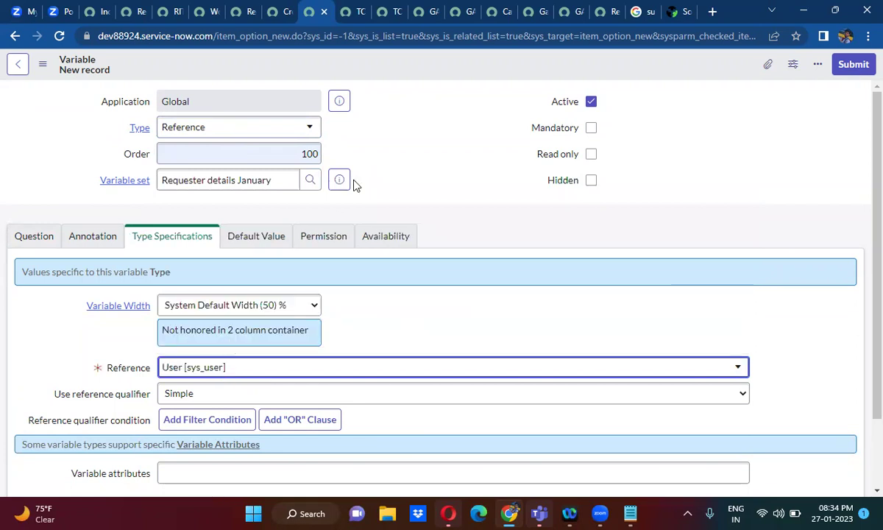
Save the new Requested For variable, and change the open form's type to Container Start with order 50.
{"action": "right_click", "coordinate": [381, 69]}
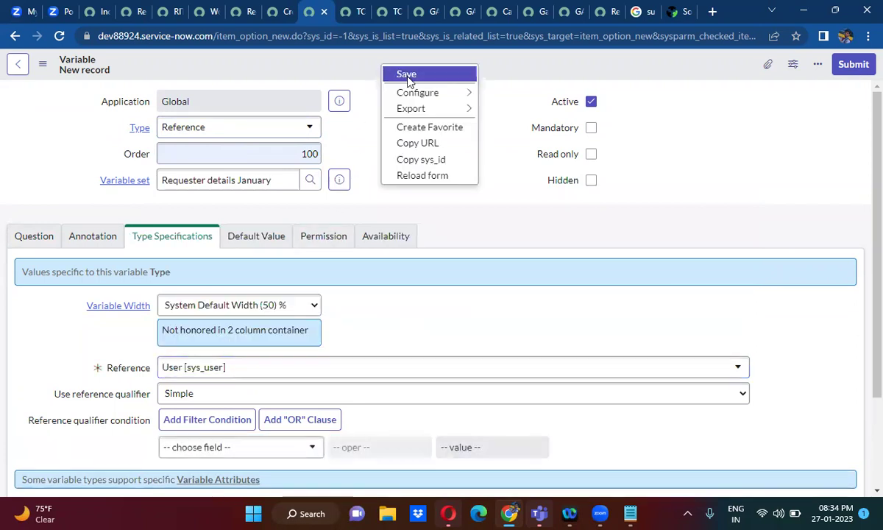
{"action": "left_click", "coordinate": [408, 78]}
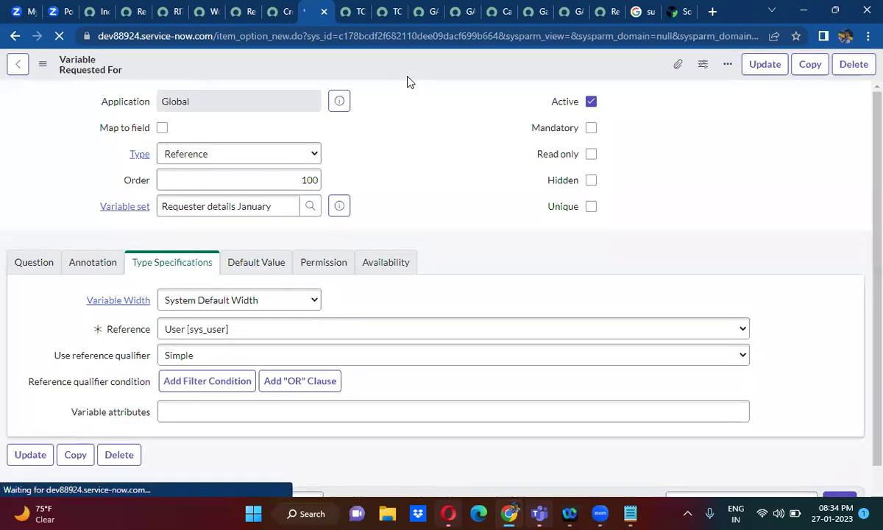
{"action": "left_click", "coordinate": [222, 130]}
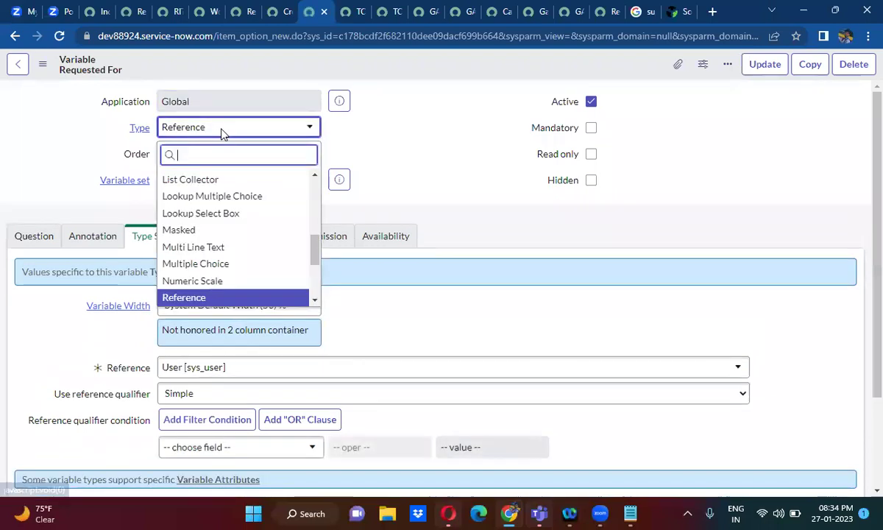
{"action": "type", "text": "cont"}
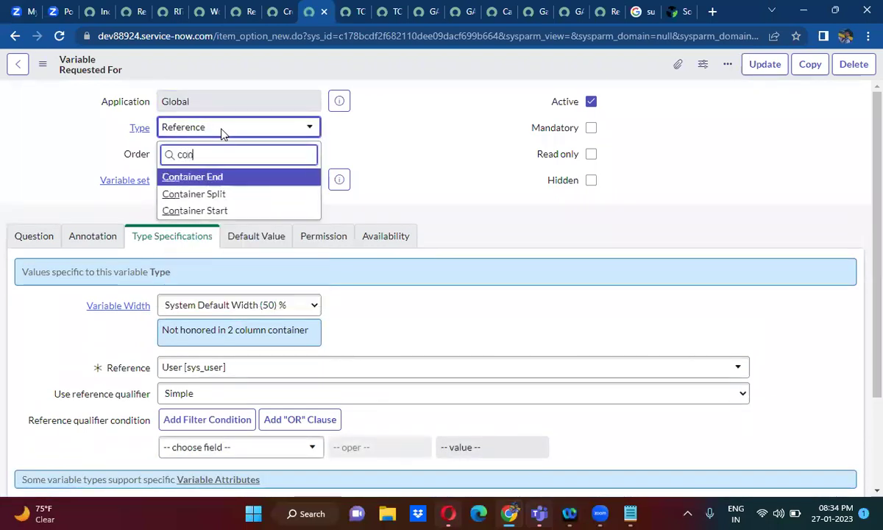
{"action": "left_click", "coordinate": [225, 212]}
{"action": "double_click", "coordinate": [305, 161]}
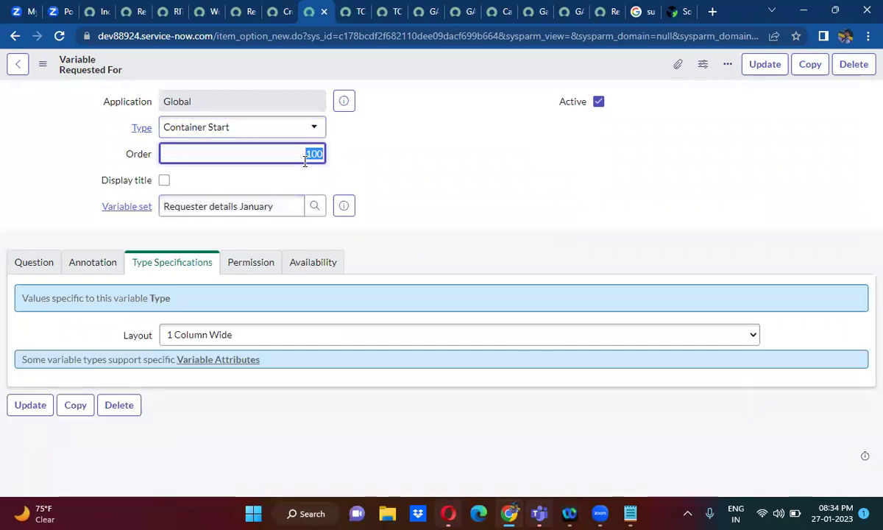
{"action": "type", "text": "50"}
{"action": "left_click", "coordinate": [398, 179]}
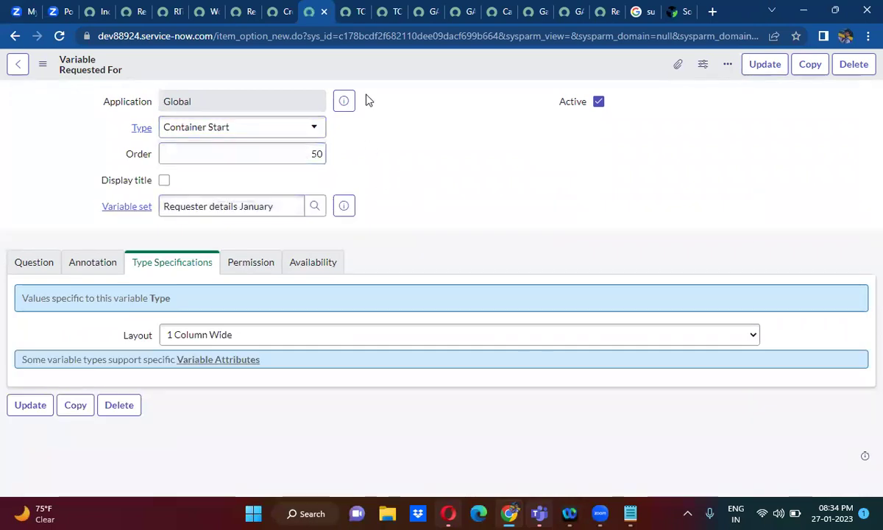
Set the container variable's question and name to "start" and insert it as a separate record, staying on the form.
{"action": "left_click", "coordinate": [24, 261]}
{"action": "double_click", "coordinate": [193, 332]}
{"action": "triple_click", "coordinate": [193, 332]}
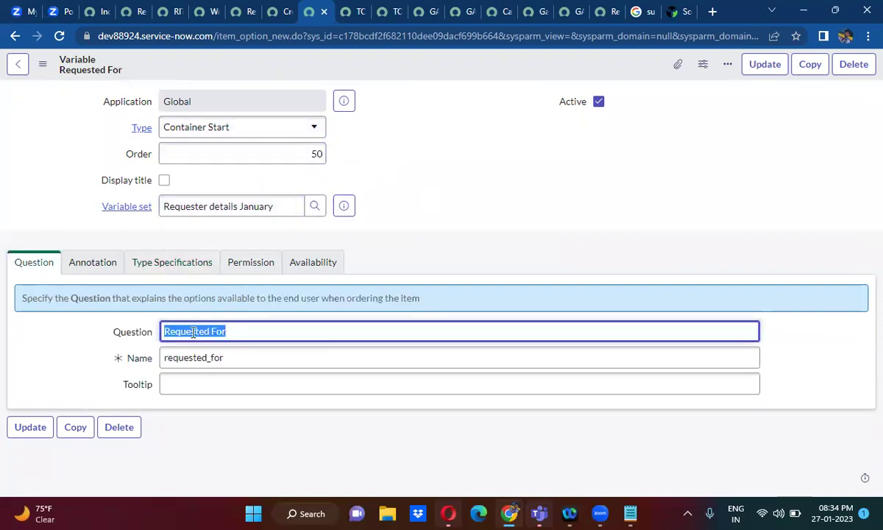
{"action": "type", "text": "start"}
{"action": "left_click", "coordinate": [198, 357]}
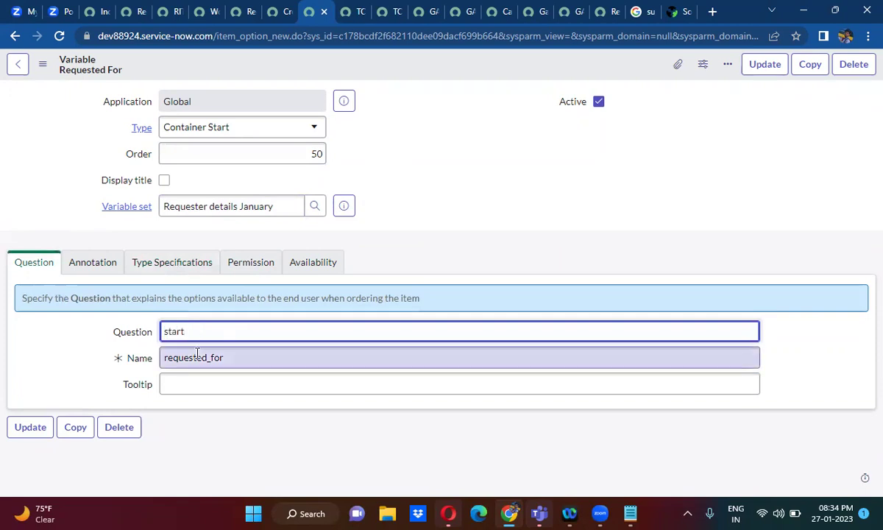
{"action": "double_click", "coordinate": [197, 356]}
{"action": "type", "text": "start"}
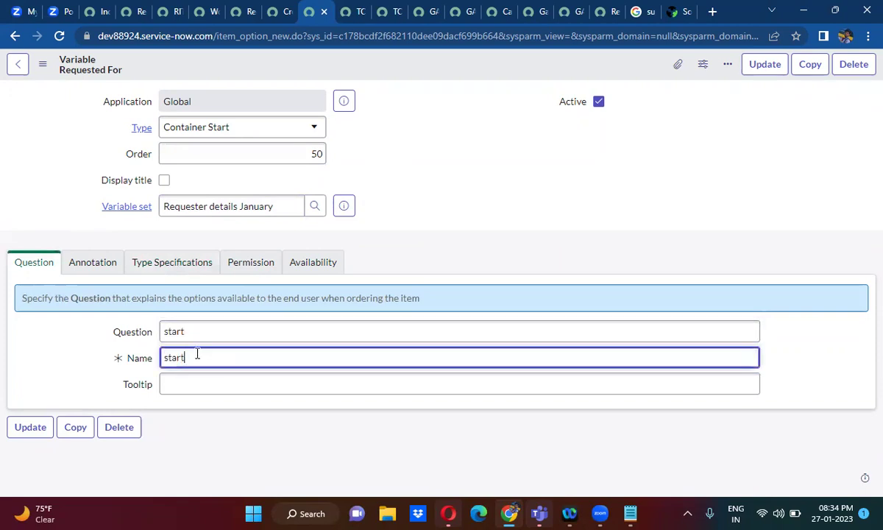
{"action": "right_click", "coordinate": [403, 63]}
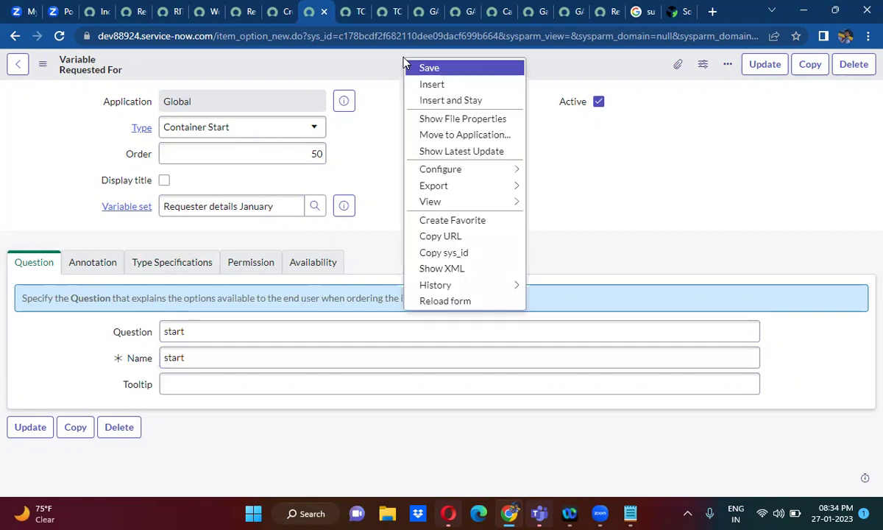
{"action": "left_click", "coordinate": [433, 100]}
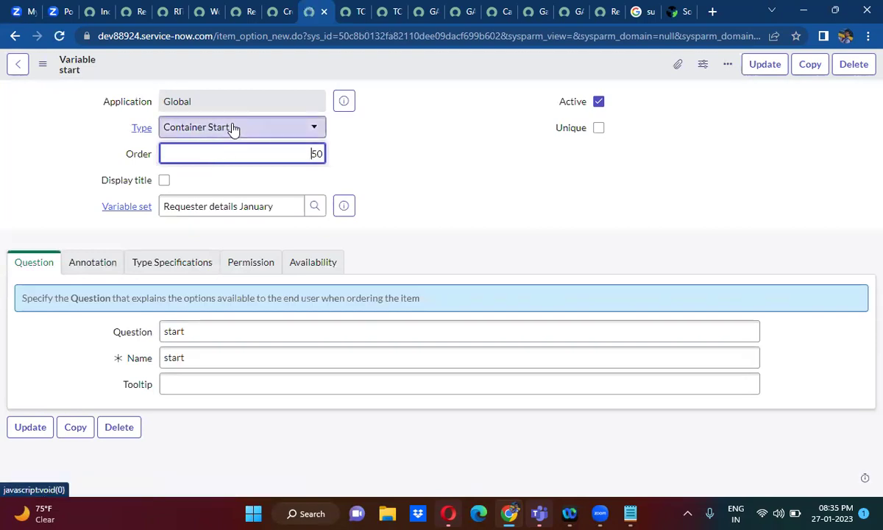
Change the variable's type to Single Line Text and its order to 150.
{"action": "left_click", "coordinate": [232, 129]}
{"action": "type", "text": "sing"}
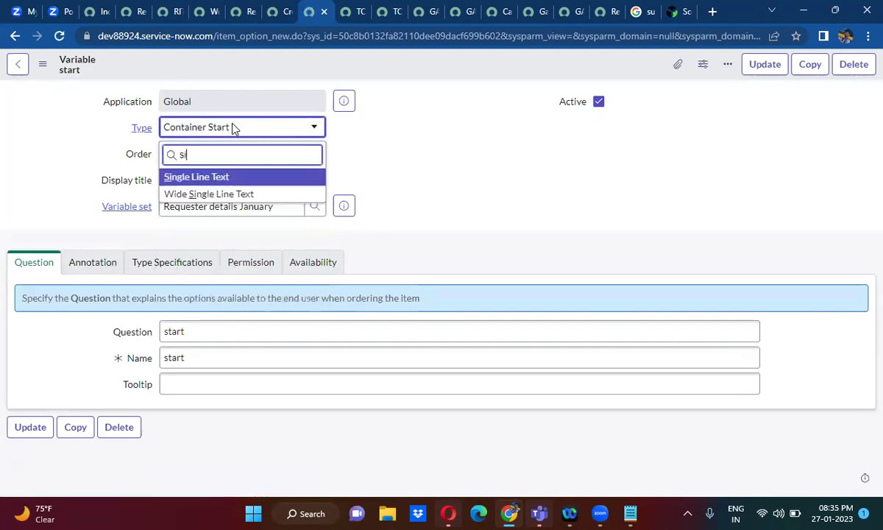
{"action": "left_click", "coordinate": [221, 176]}
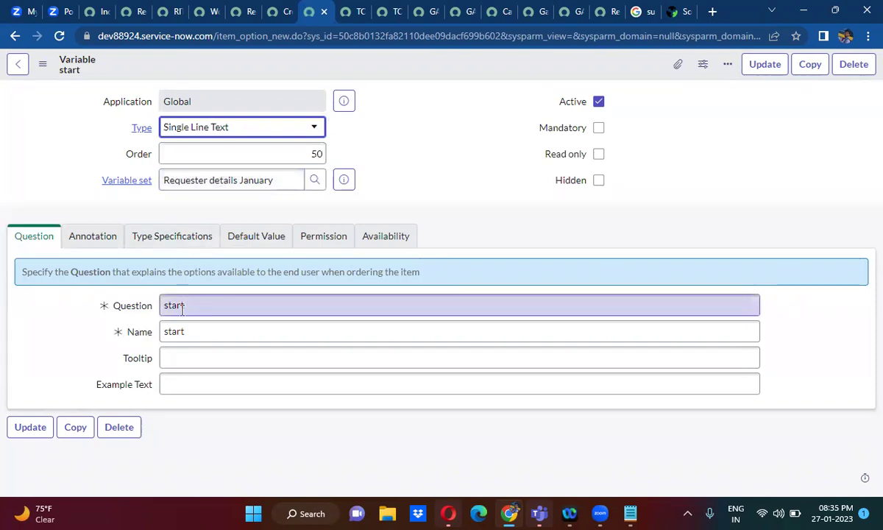
{"action": "double_click", "coordinate": [316, 153]}
{"action": "type", "text": "150"}
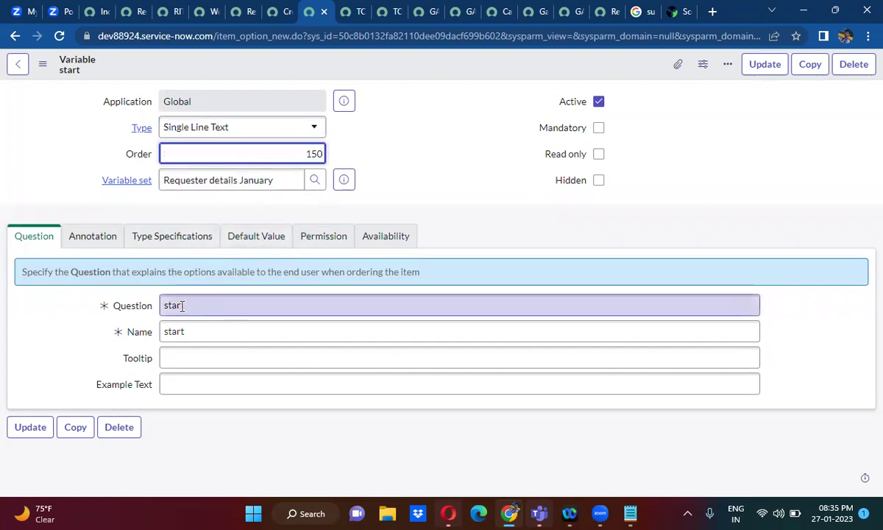
{"action": "left_click", "coordinate": [248, 134]}
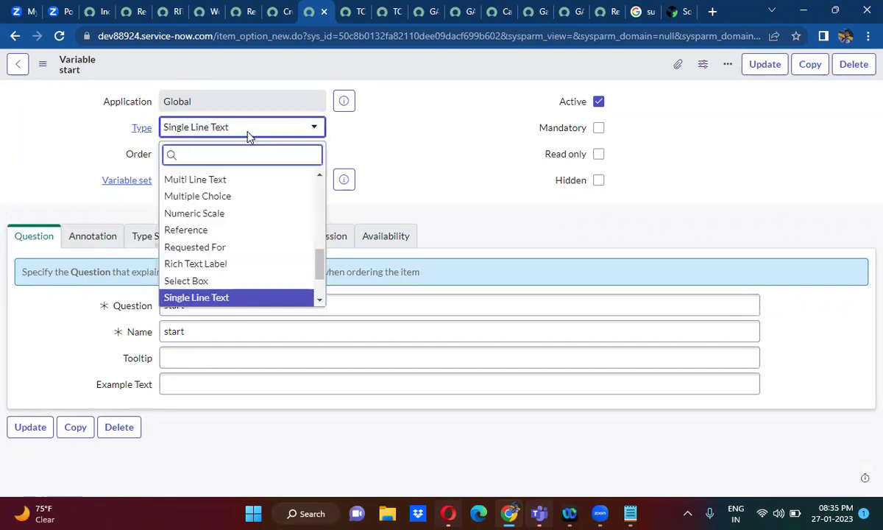
{"action": "left_click", "coordinate": [468, 178]}
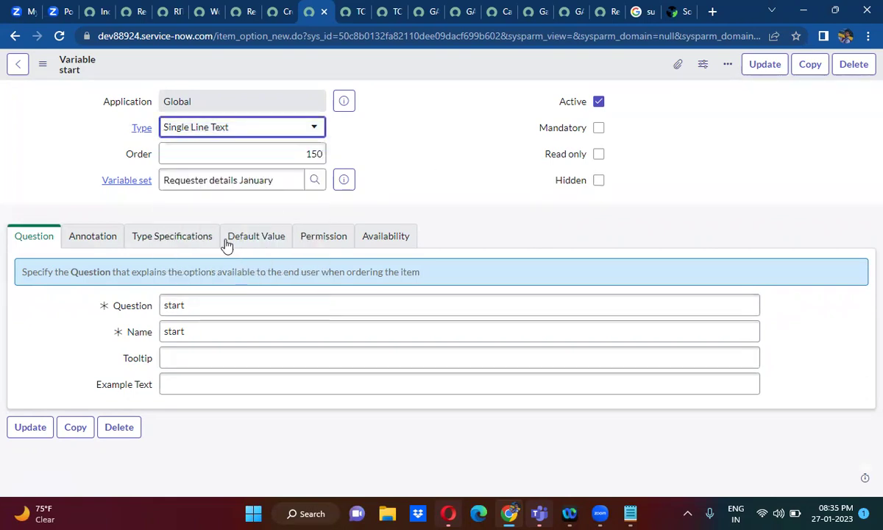
Set the question to "Email" and the name to "email", and insert the variable as a new record, staying on the form.
{"action": "double_click", "coordinate": [193, 306]}
{"action": "type", "text": "Email"}
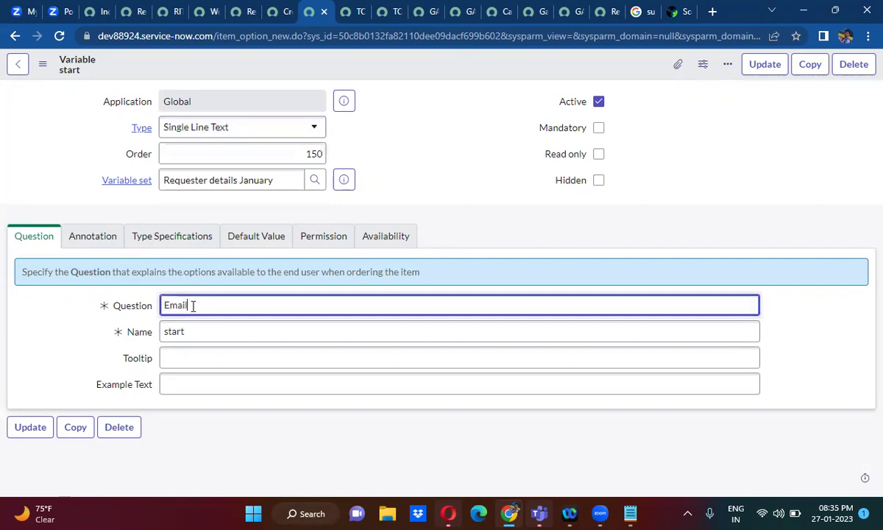
{"action": "double_click", "coordinate": [174, 332]}
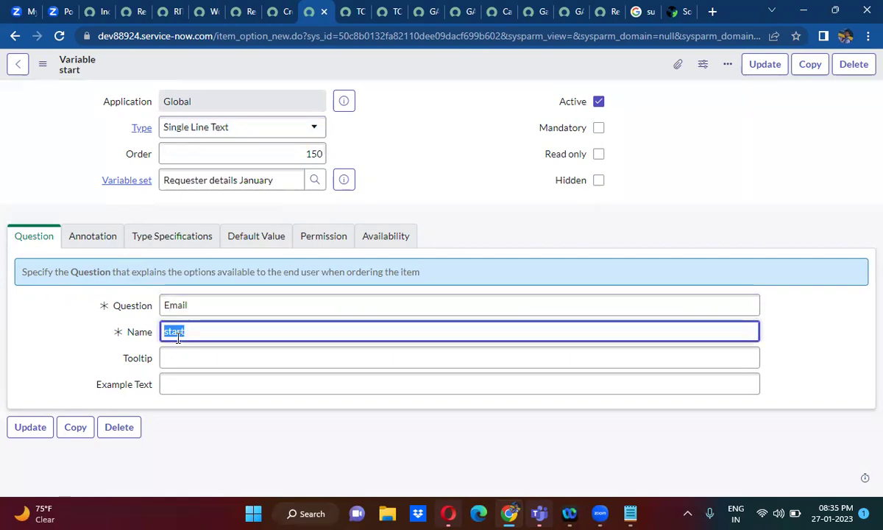
{"action": "type", "text": "email"}
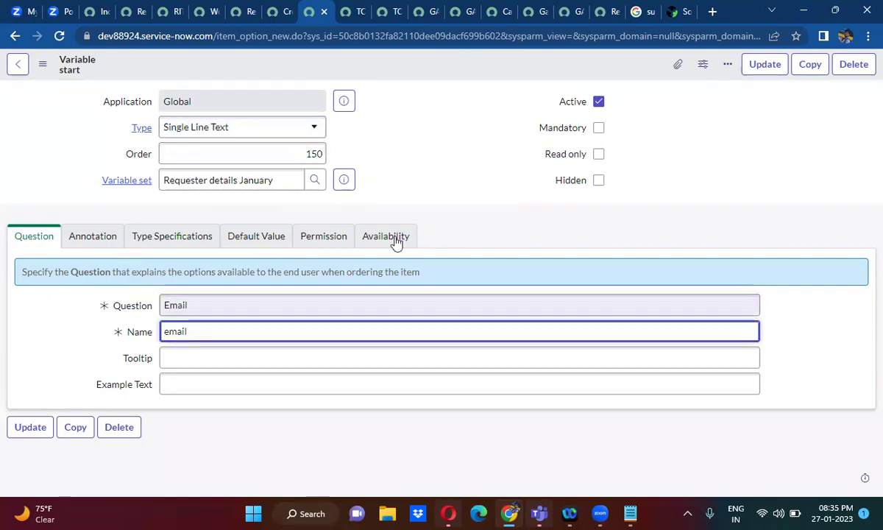
{"action": "left_click", "coordinate": [508, 195]}
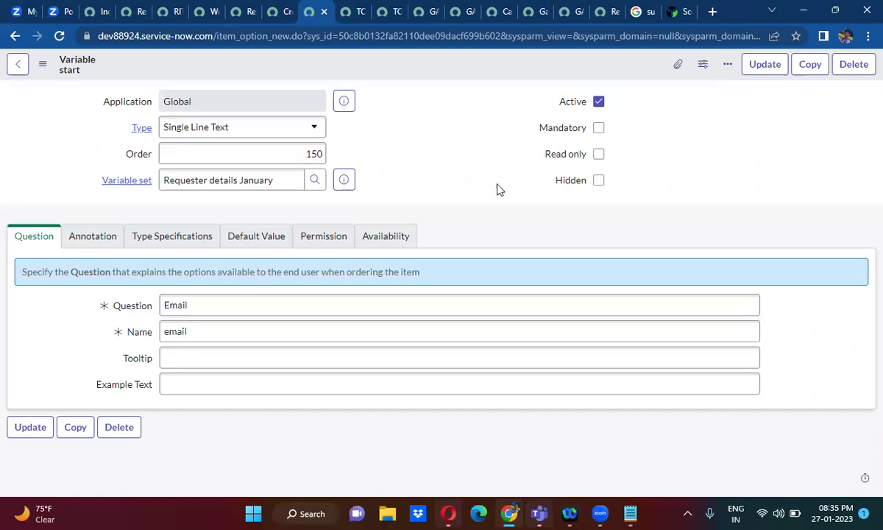
{"action": "right_click", "coordinate": [395, 66]}
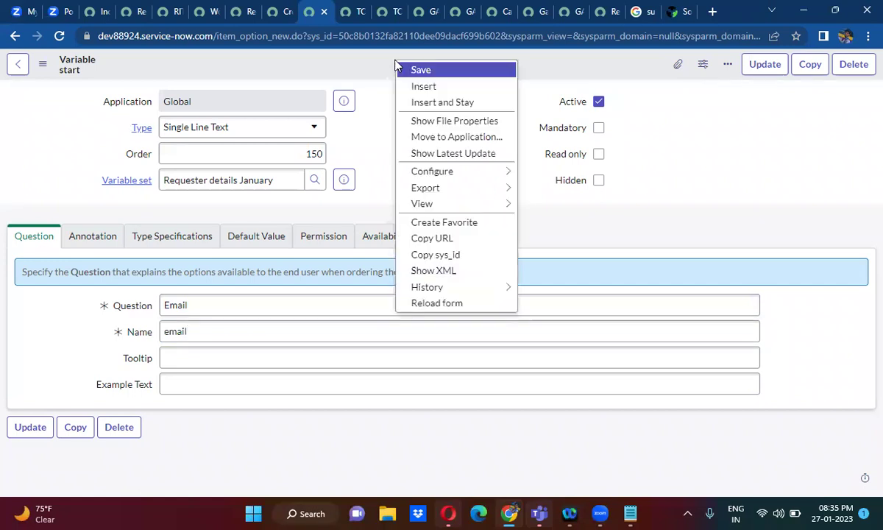
{"action": "left_click", "coordinate": [429, 105]}
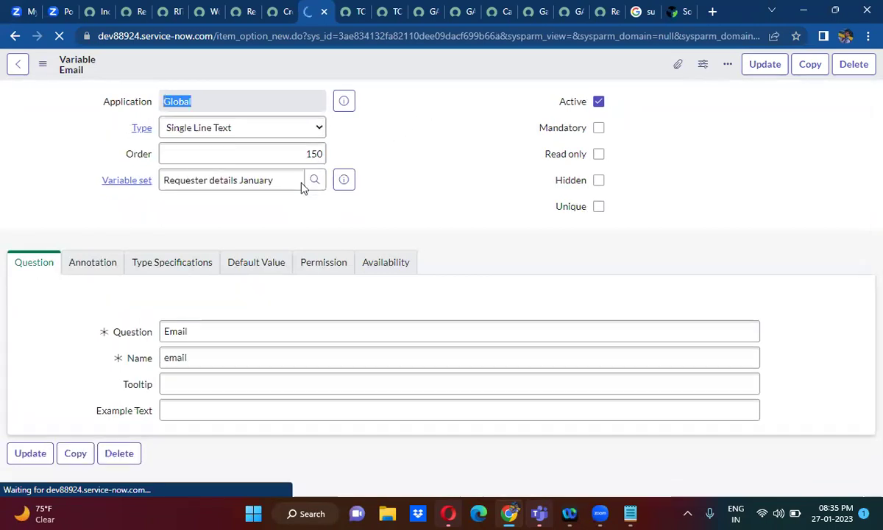
Set the order to 200 and the type to Container Split, and insert it as a new variable, staying on the form.
{"action": "double_click", "coordinate": [307, 155]}
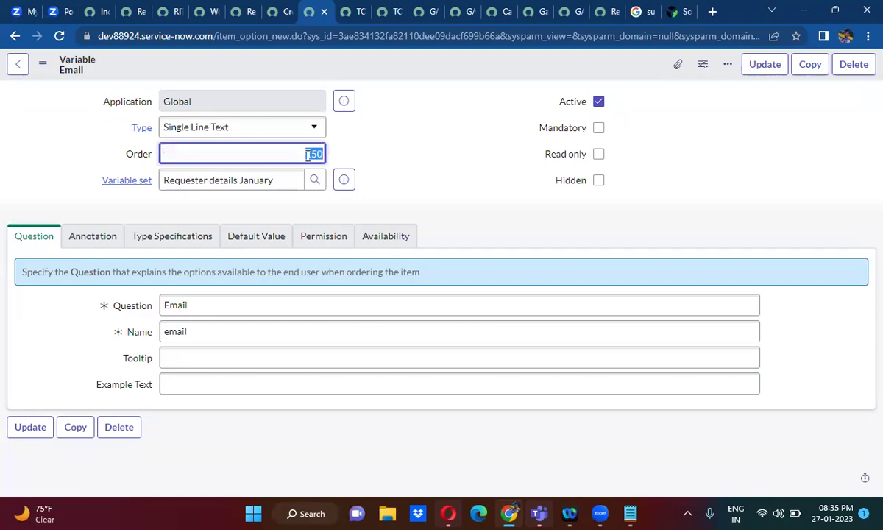
{"action": "type", "text": "200"}
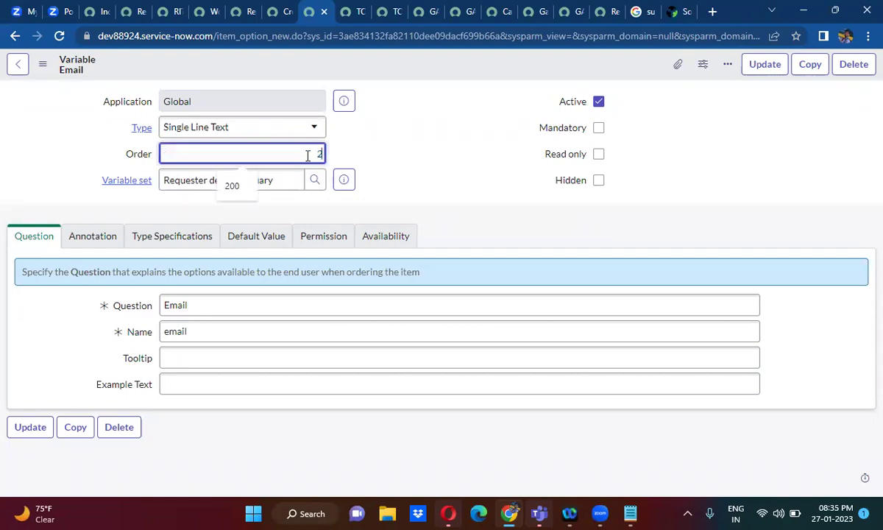
{"action": "left_click", "coordinate": [239, 131]}
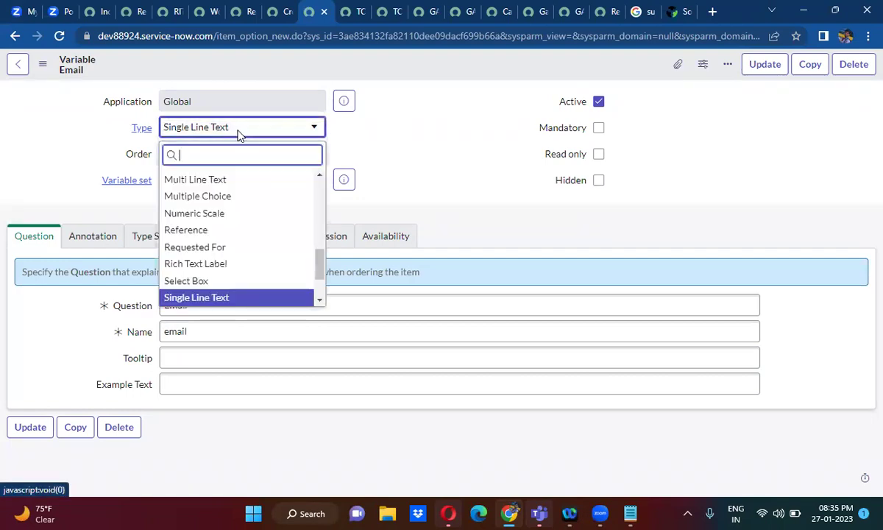
{"action": "type", "text": "cont"}
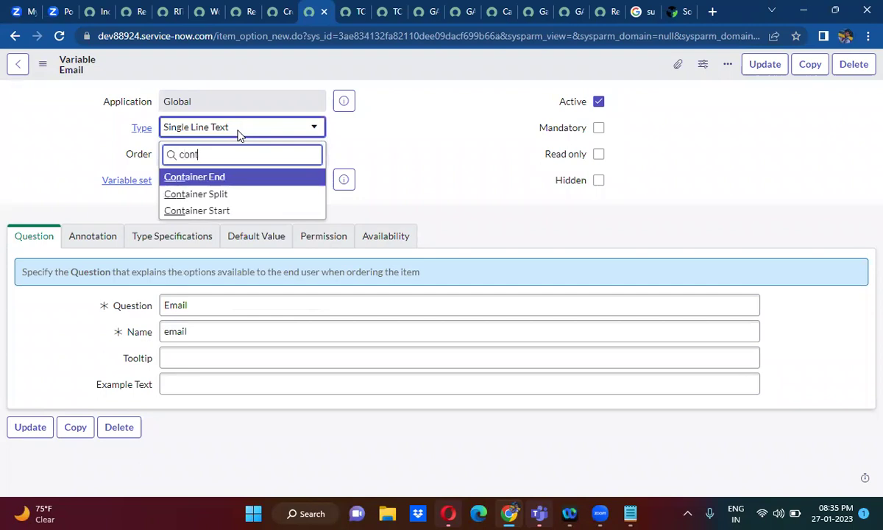
{"action": "left_click", "coordinate": [228, 193]}
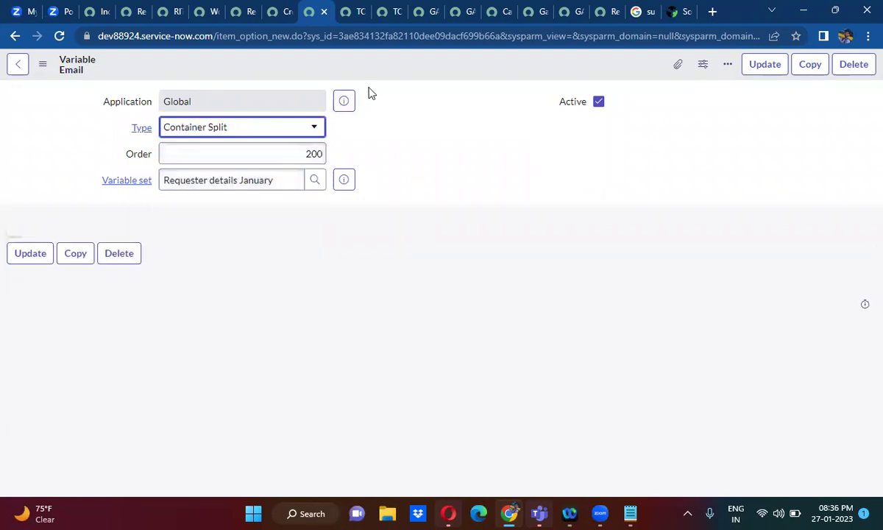
{"action": "right_click", "coordinate": [389, 66]}
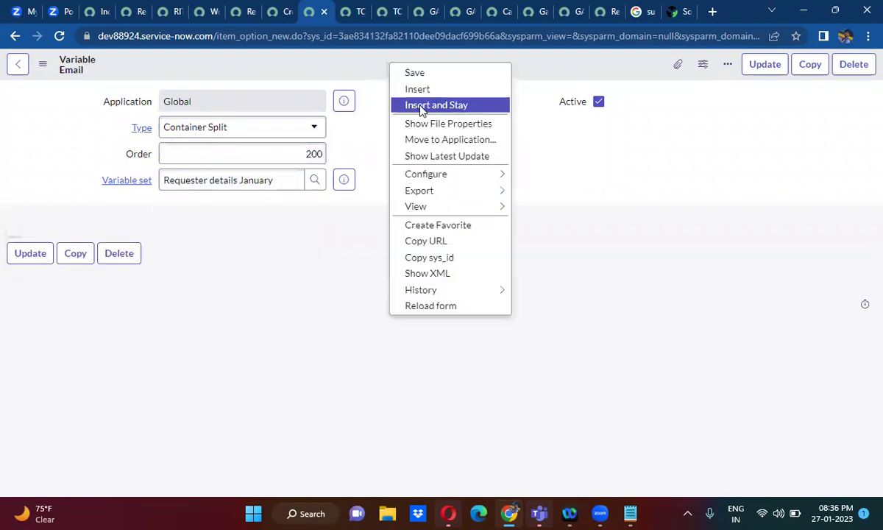
{"action": "left_click", "coordinate": [420, 110]}
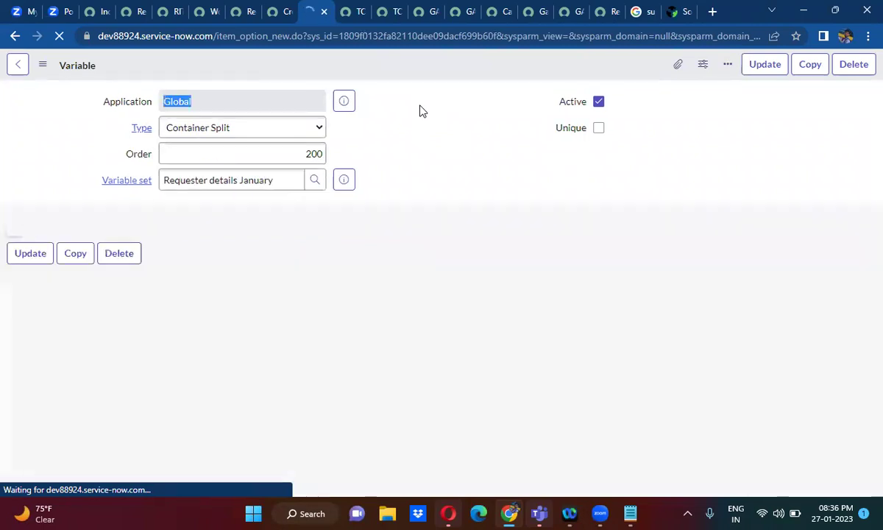
Change the type to Reference with question "Requested By", check that it references User [sys_user], and insert it as a new variable, staying on the form.
{"action": "left_click", "coordinate": [217, 131]}
{"action": "type", "text": "refe"}
{"action": "key", "text": "Return"}
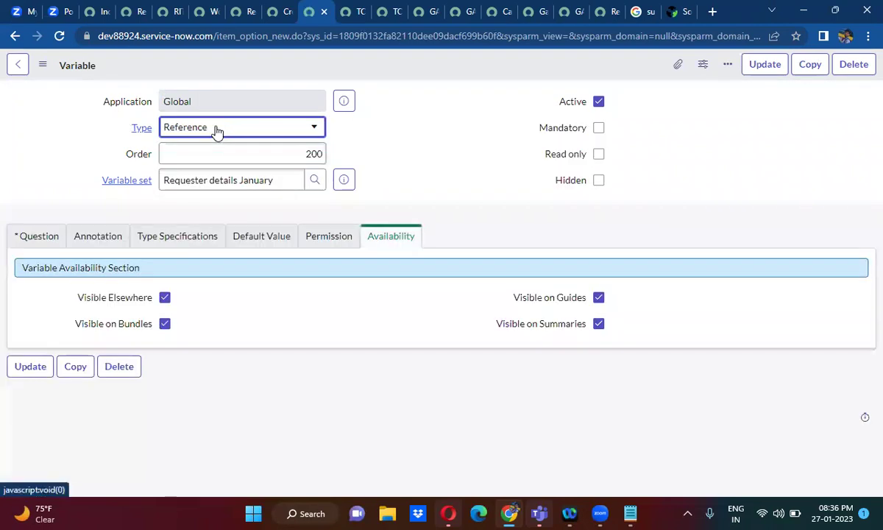
{"action": "left_click", "coordinate": [35, 243]}
{"action": "left_click", "coordinate": [180, 307]}
{"action": "type", "text": "Requested By"}
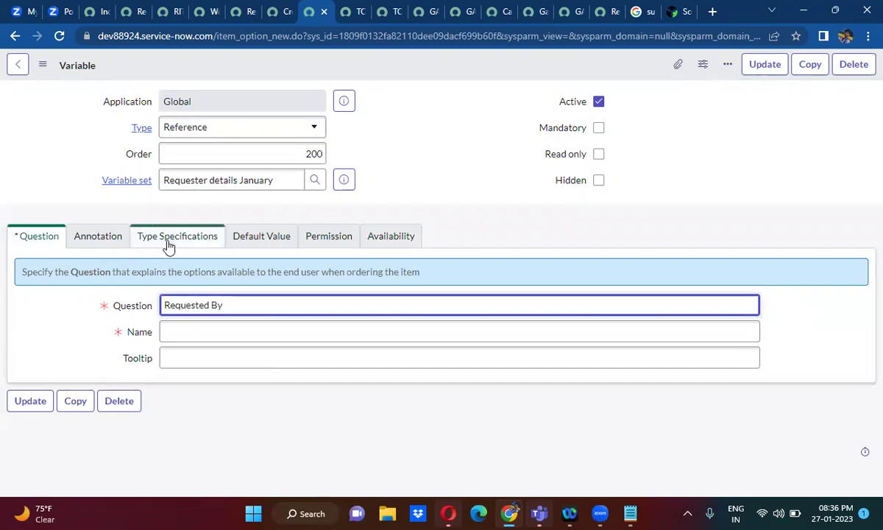
{"action": "left_click", "coordinate": [169, 246]}
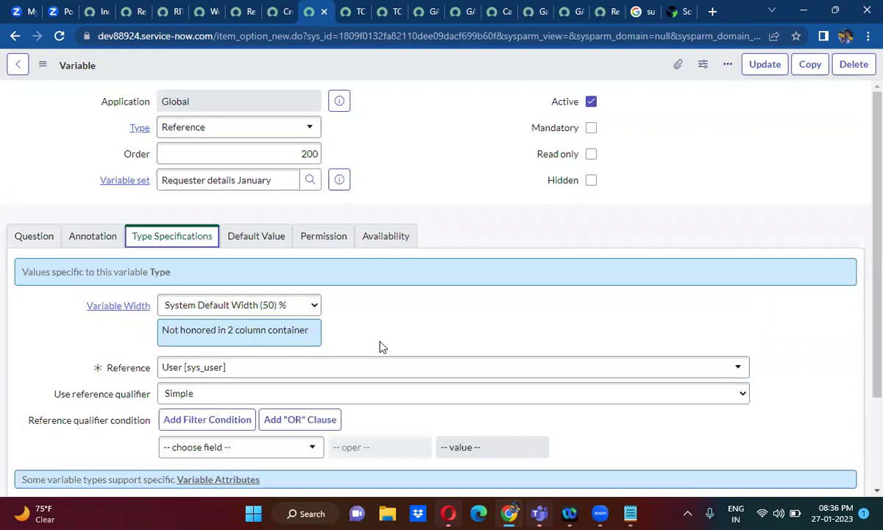
{"action": "right_click", "coordinate": [390, 58]}
{"action": "left_click", "coordinate": [424, 97]}
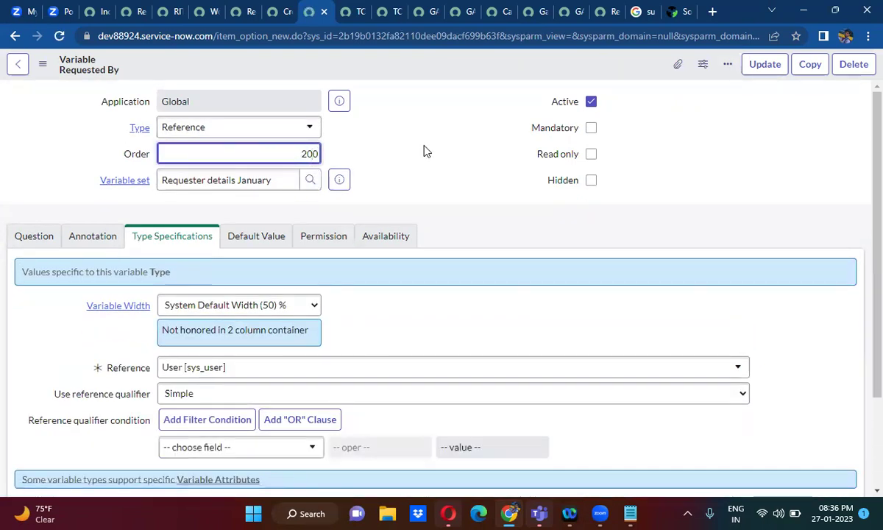
Set the Requested By variable's order to 250 and save the record.
{"action": "key", "text": "BackSpace"}
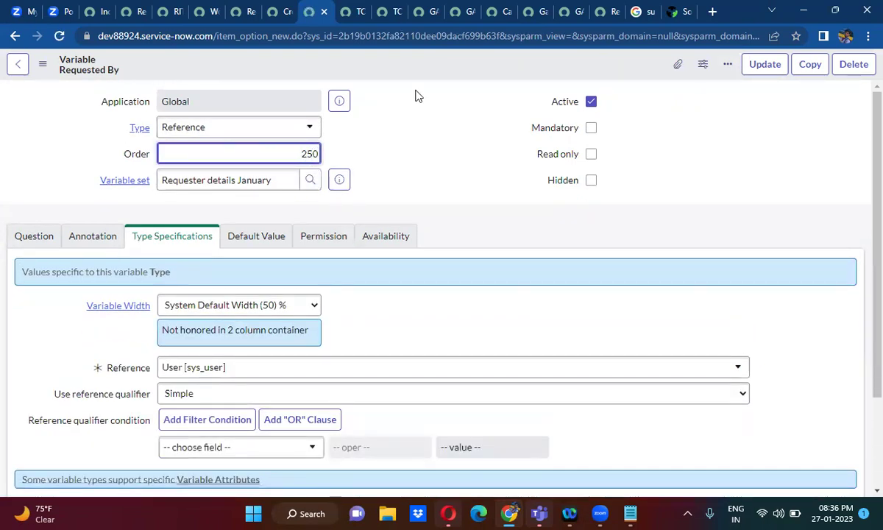
{"action": "right_click", "coordinate": [389, 69]}
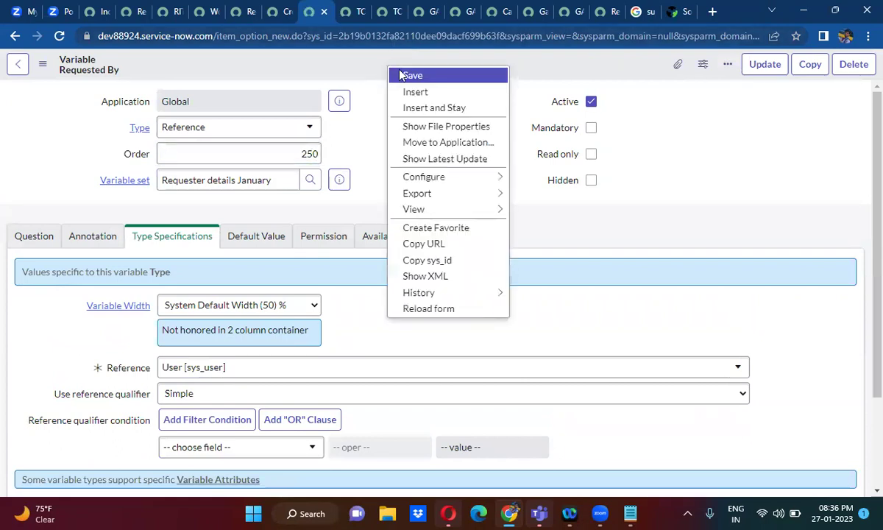
{"action": "left_click", "coordinate": [410, 75]}
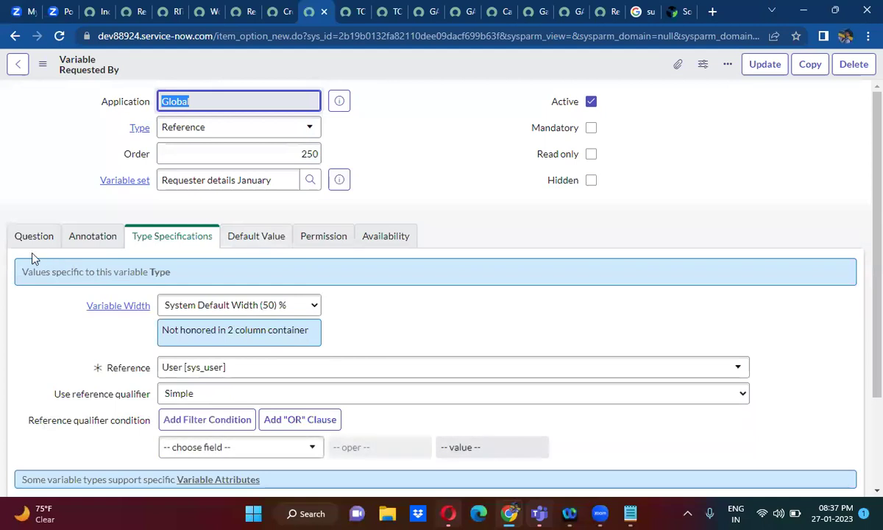
Change the variable's question to "Email" and its name to "email".
{"action": "left_click", "coordinate": [29, 237]}
{"action": "double_click", "coordinate": [216, 304]}
{"action": "triple_click", "coordinate": [215, 305]}
{"action": "type", "text": "Email"}
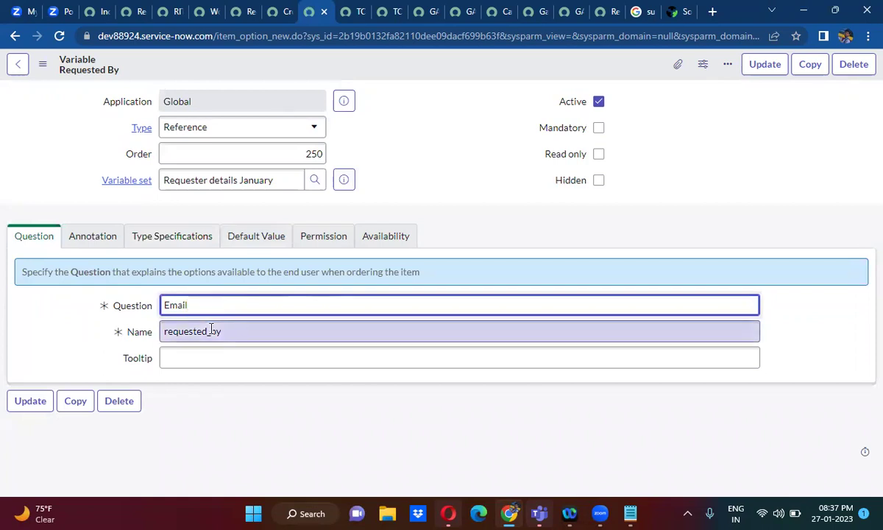
{"action": "double_click", "coordinate": [211, 330]}
{"action": "type", "text": "email"}
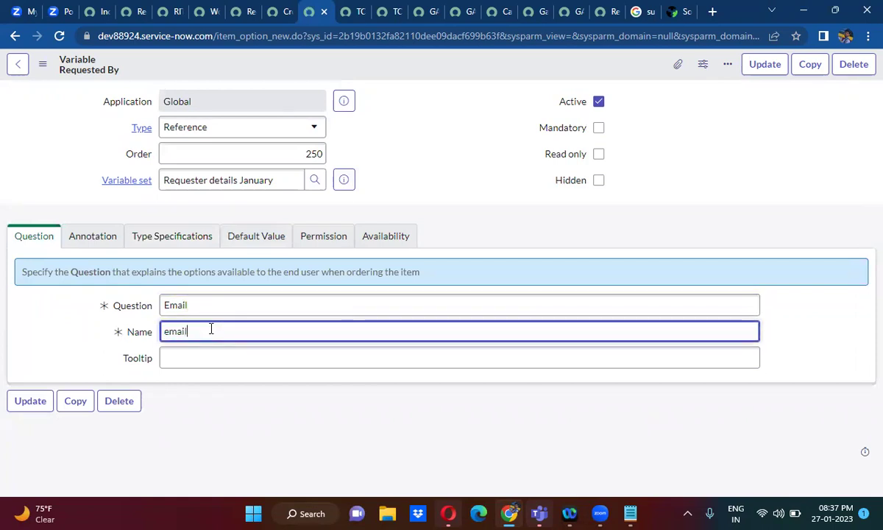
Change the type to Single Line Text and the order to 300, and try to insert it as a new variable, staying on the form.
{"action": "left_click", "coordinate": [225, 139]}
{"action": "type", "text": "si"}
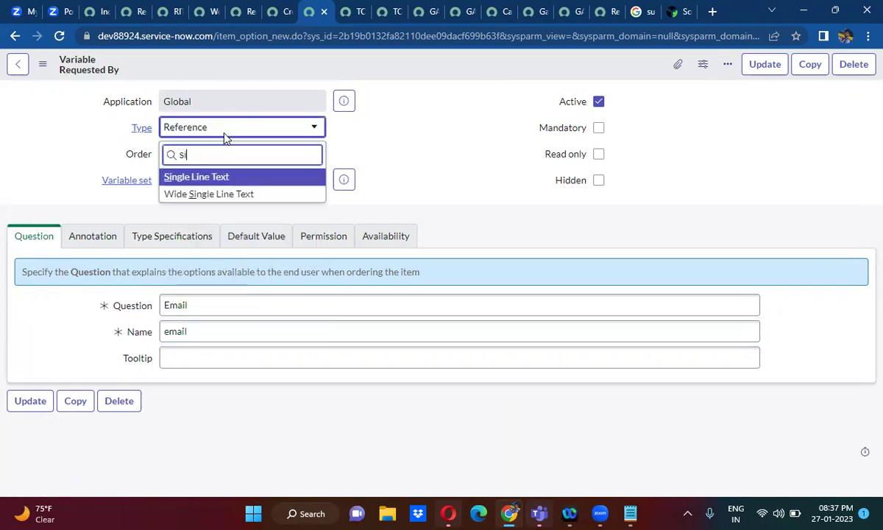
{"action": "key", "text": "Return"}
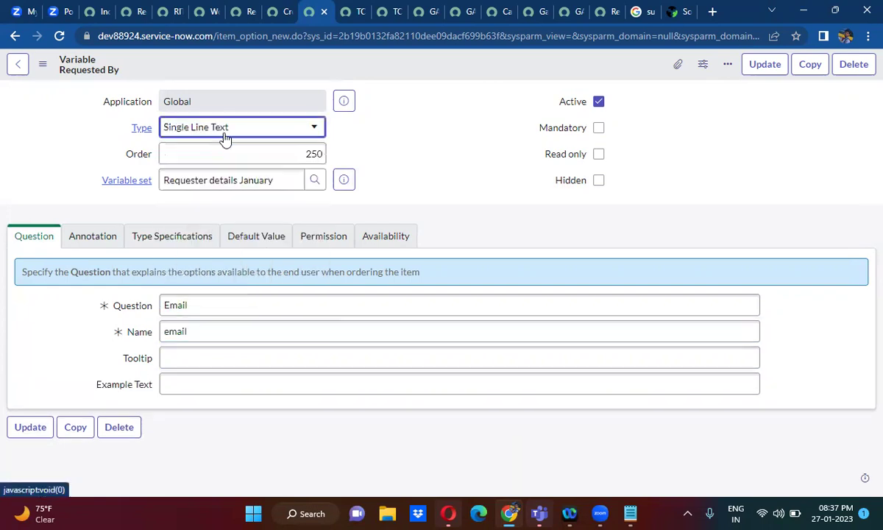
{"action": "double_click", "coordinate": [307, 154]}
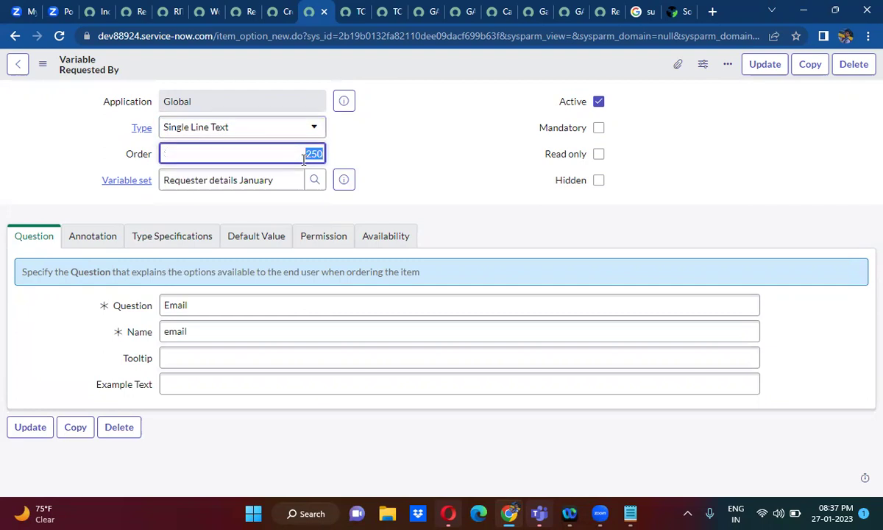
{"action": "type", "text": "30"}
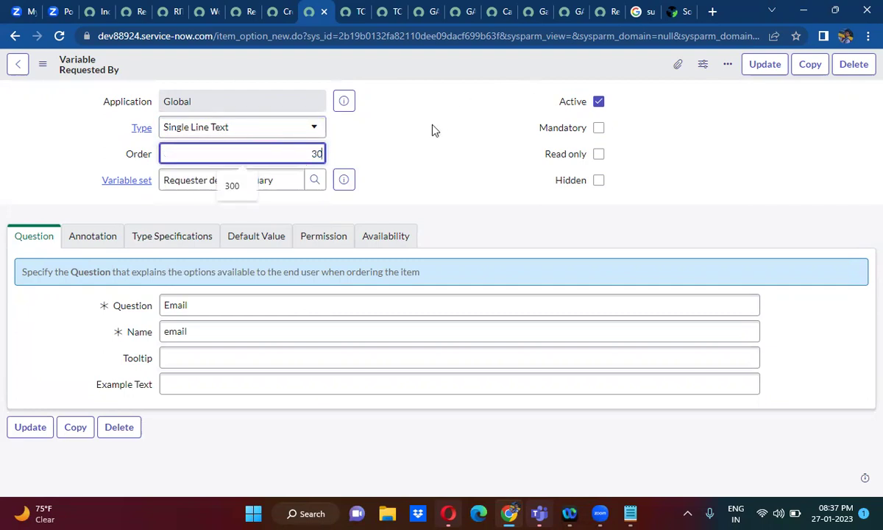
{"action": "type", "text": "0"}
{"action": "right_click", "coordinate": [419, 67]}
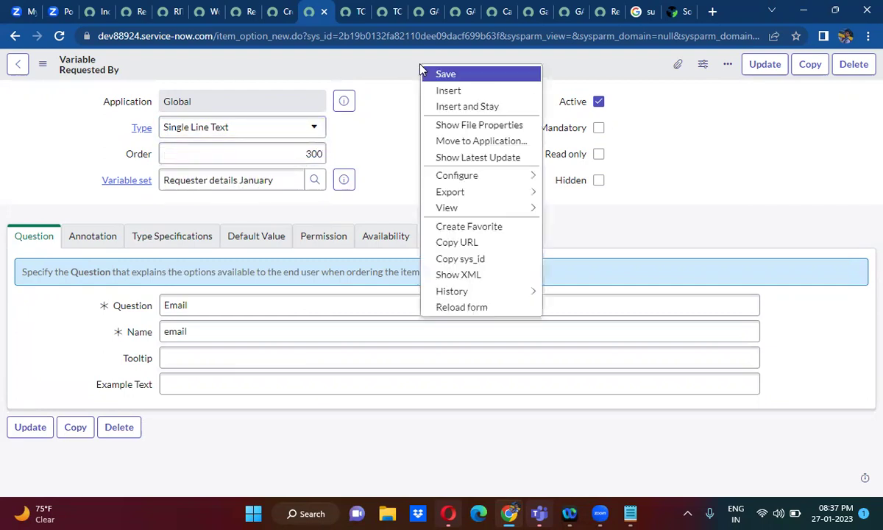
{"action": "left_click", "coordinate": [464, 108]}
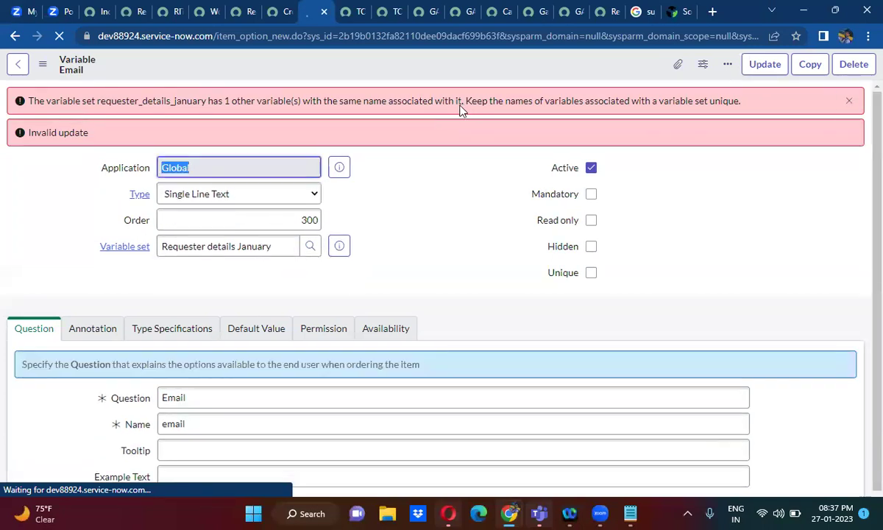
Set the question to "Phone Number" and the name to "phone_number", and insert it as a new variable, staying on the form.
{"action": "left_click", "coordinate": [183, 371]}
{"action": "double_click", "coordinate": [183, 372]}
{"action": "type", "text": "Phone"}
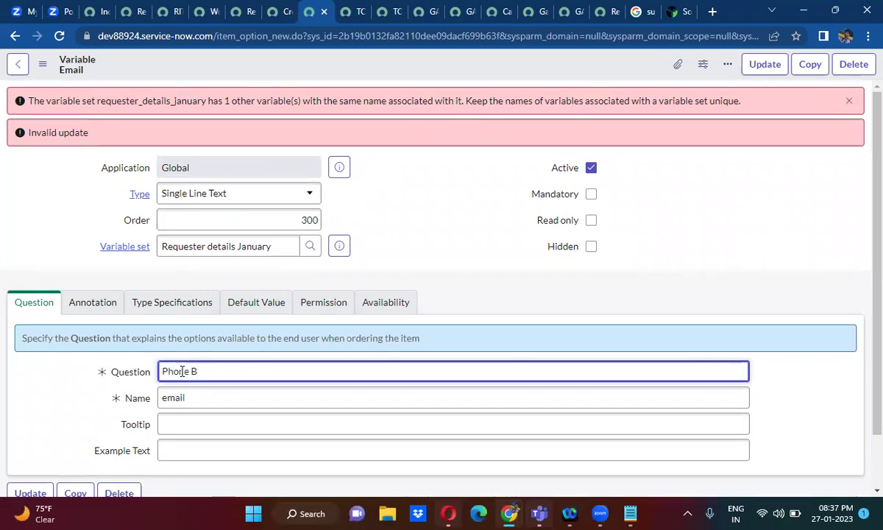
{"action": "type", "text": " Numbv"}
{"action": "double_click", "coordinate": [179, 395]}
{"action": "type", "text": "phone_number"}
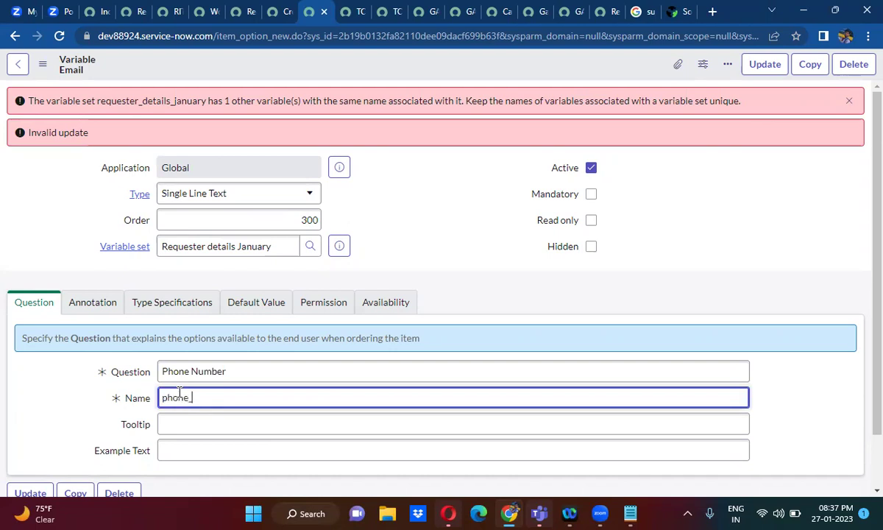
{"action": "left_click", "coordinate": [432, 255]}
{"action": "right_click", "coordinate": [391, 66]}
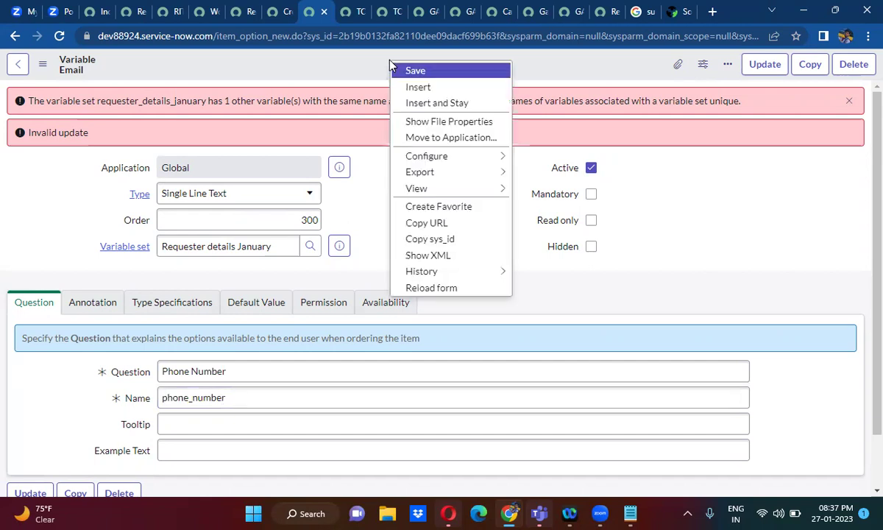
{"action": "left_click", "coordinate": [423, 104]}
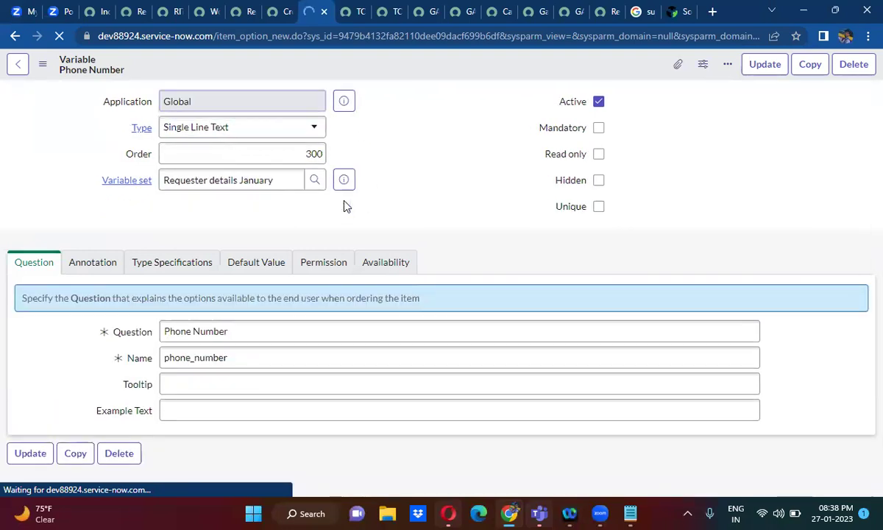
Open the Requester details January variable set record, and open the Create Garage Issue record producer in a new browser tab.
{"action": "left_click", "coordinate": [344, 183]}
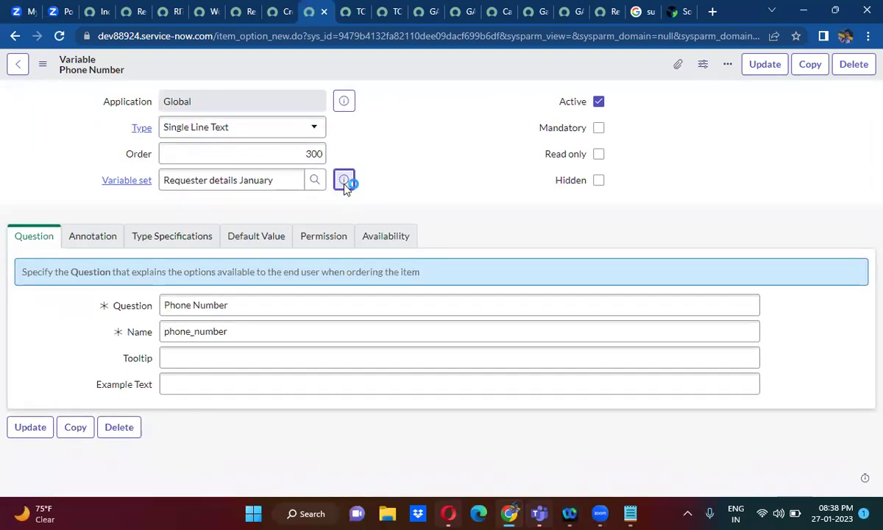
{"action": "left_click", "coordinate": [526, 214]}
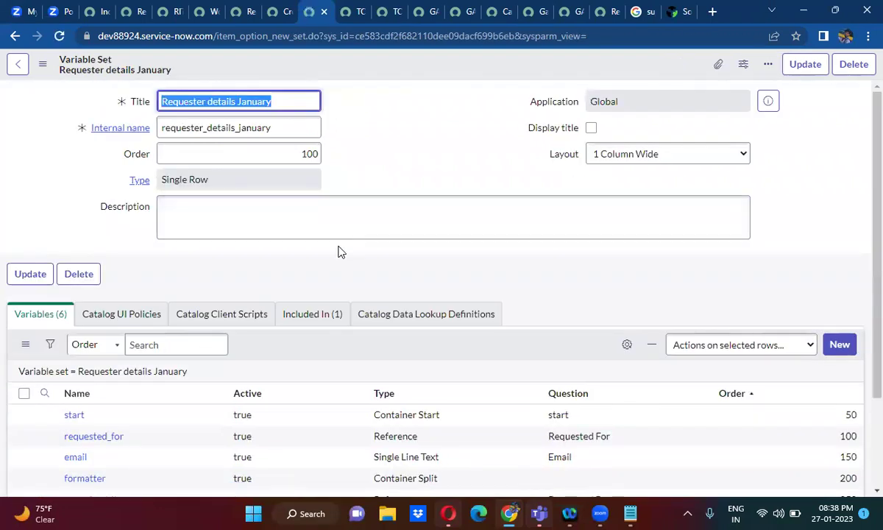
{"action": "left_click", "coordinate": [275, 13]}
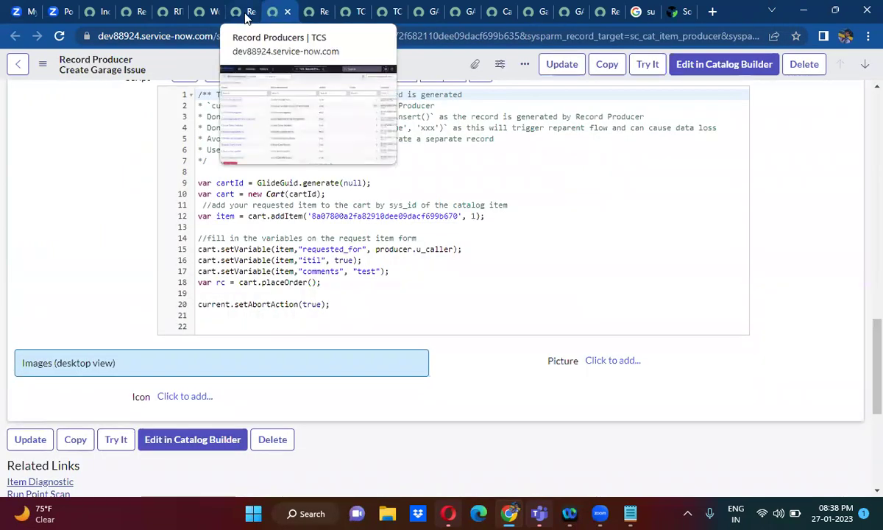
{"action": "left_click", "coordinate": [246, 13]}
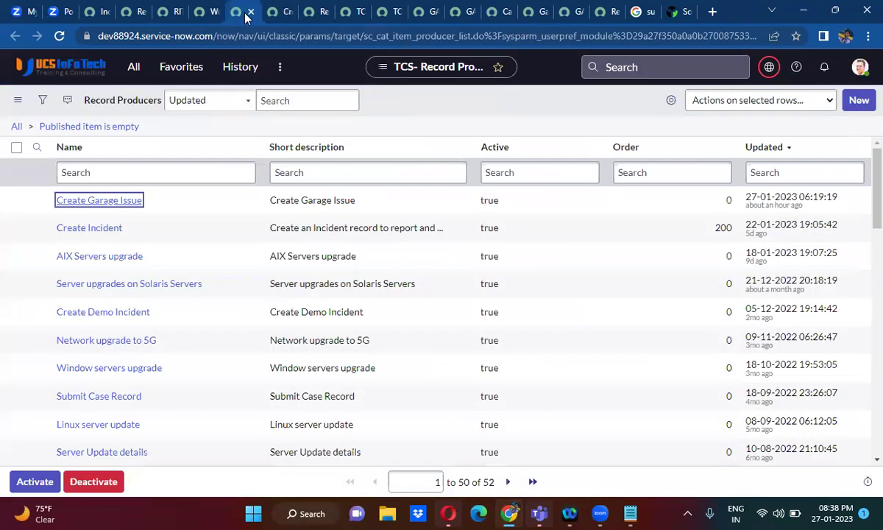
{"action": "left_click", "coordinate": [107, 208], "text": "ctrl"}
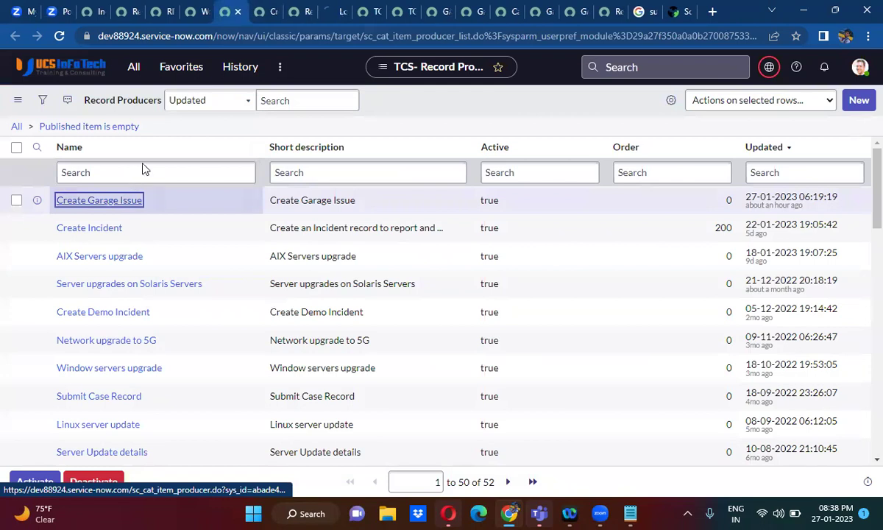
{"action": "left_click", "coordinate": [331, 10]}
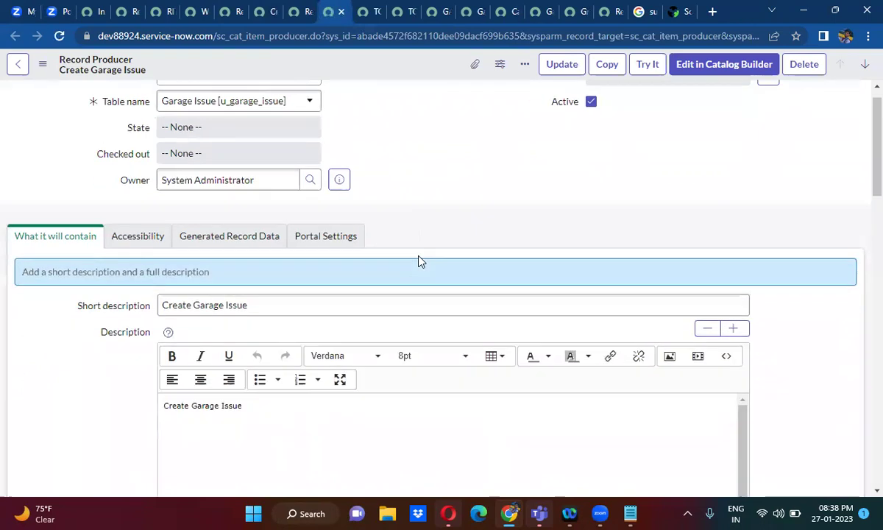
Set the order of the Requester details January variable set to 50 in the record producer's related variable sets.
{"action": "scroll", "coordinate": [420, 259], "scroll_direction": "down", "scroll_amount": 15}
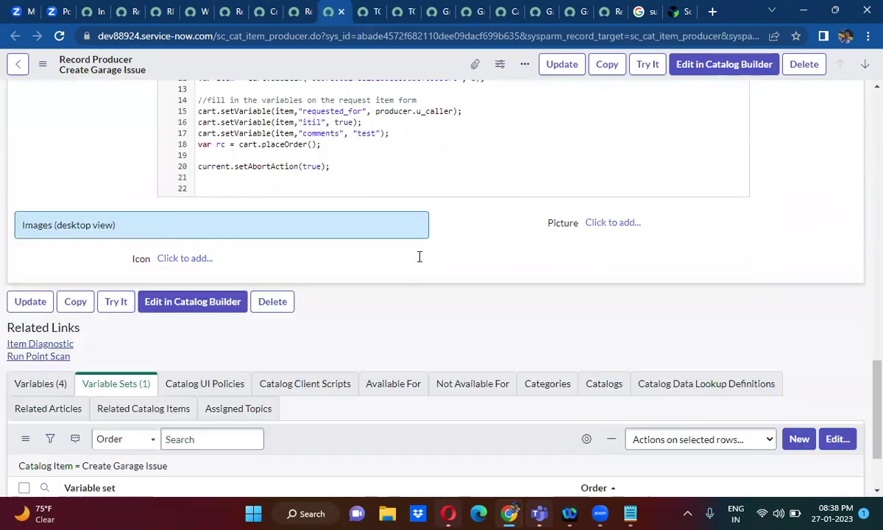
{"action": "scroll", "coordinate": [419, 256], "scroll_direction": "down", "scroll_amount": 3}
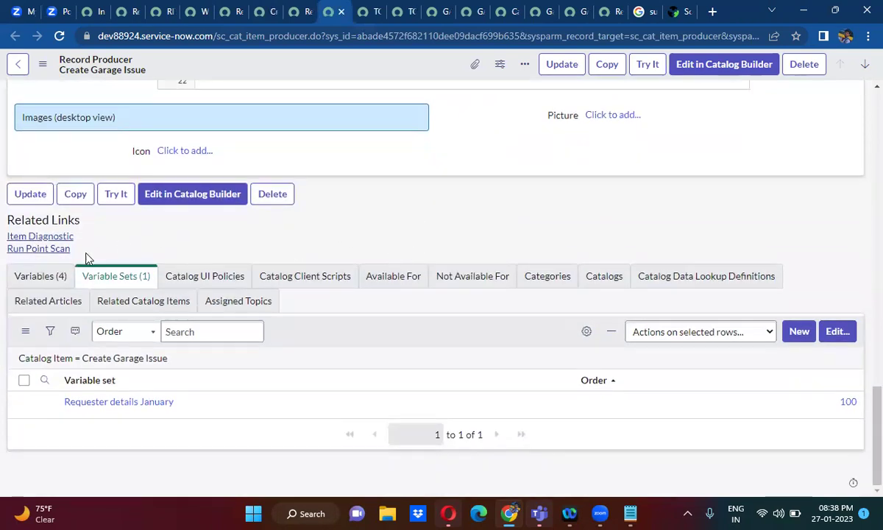
{"action": "left_click", "coordinate": [63, 276]}
{"action": "left_click", "coordinate": [114, 283]}
{"action": "double_click", "coordinate": [812, 406]}
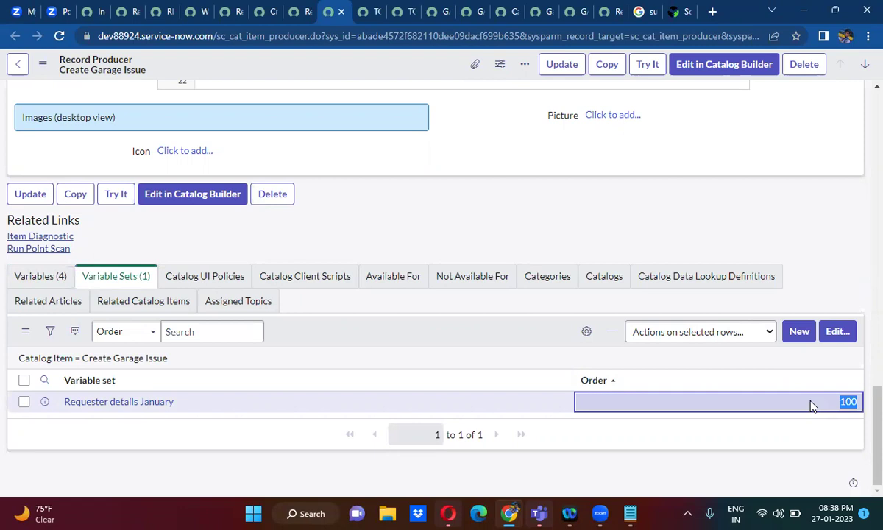
{"action": "double_click", "coordinate": [812, 405]}
{"action": "type", "text": "50"}
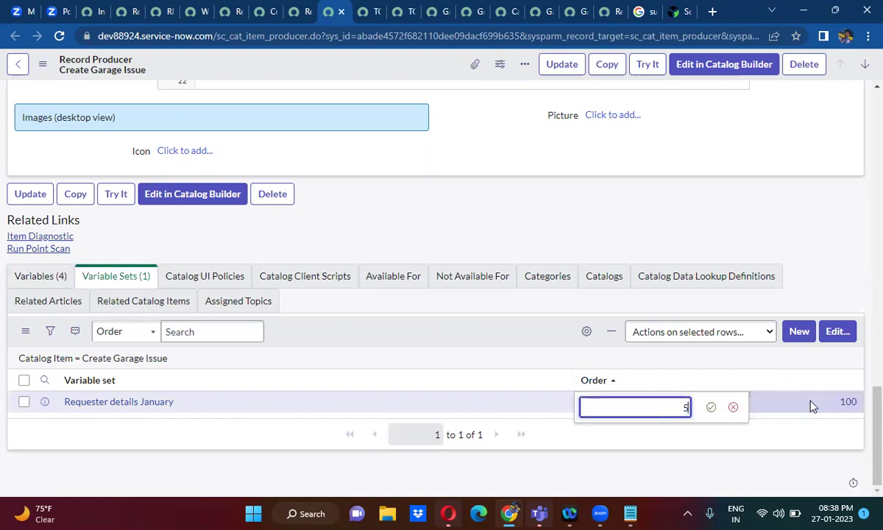
{"action": "left_click", "coordinate": [710, 408]}
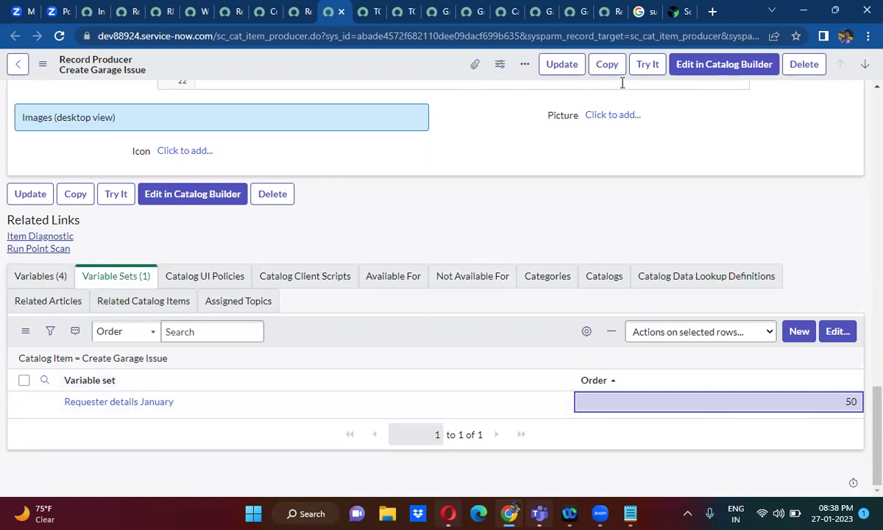
Preview the Create Garage Issue form to check its layout, and return to the Requester details January variable set.
{"action": "left_click", "coordinate": [648, 65]}
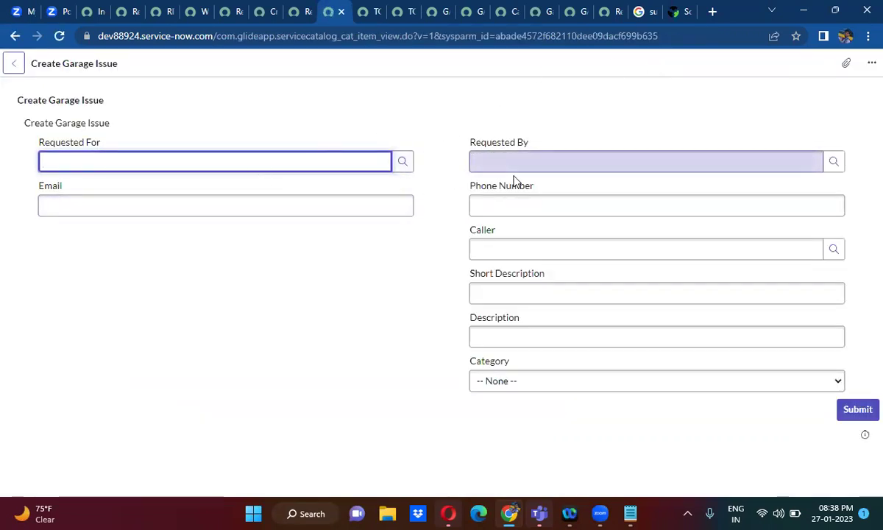
{"action": "left_click", "coordinate": [15, 35]}
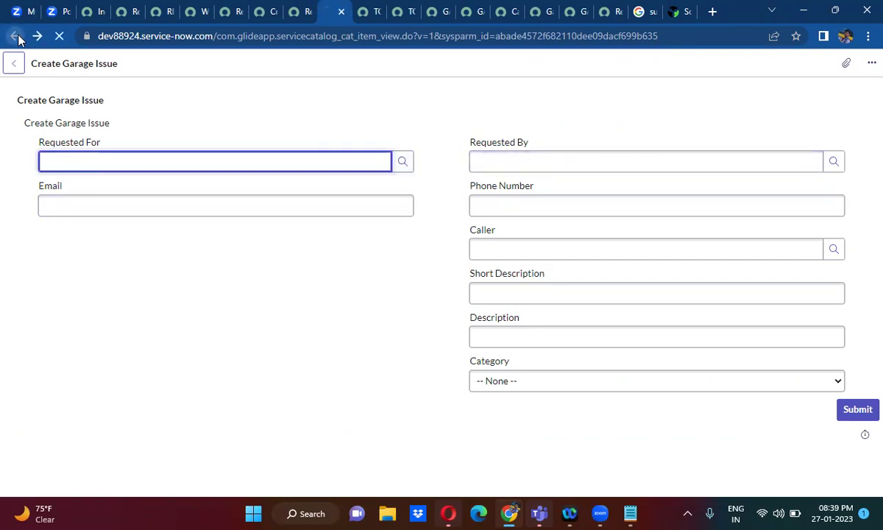
{"action": "left_click", "coordinate": [293, 12]}
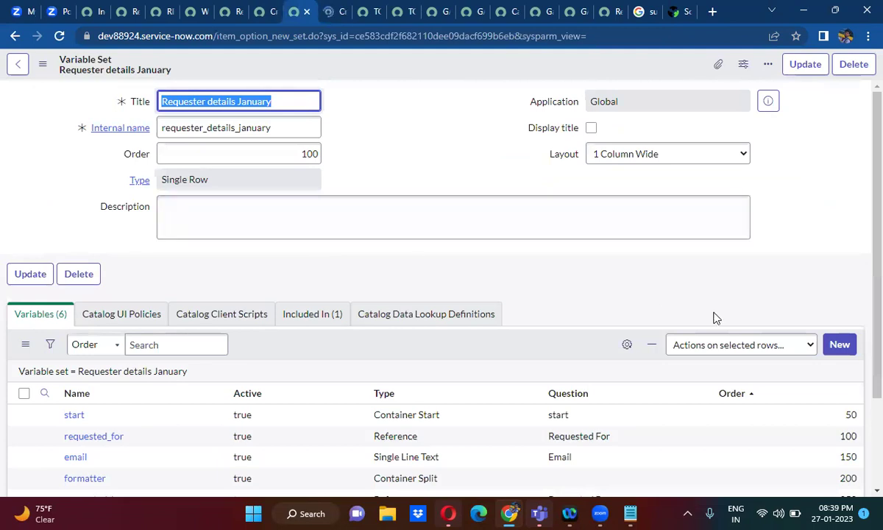
Add a Container End variable with order 350 to the Requester details January variable set and submit it.
{"action": "left_click", "coordinate": [839, 345]}
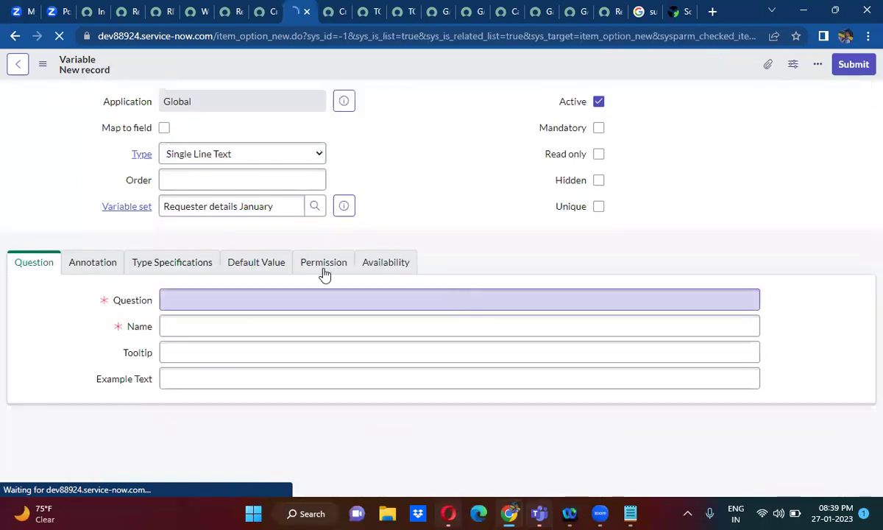
{"action": "left_click", "coordinate": [237, 156]}
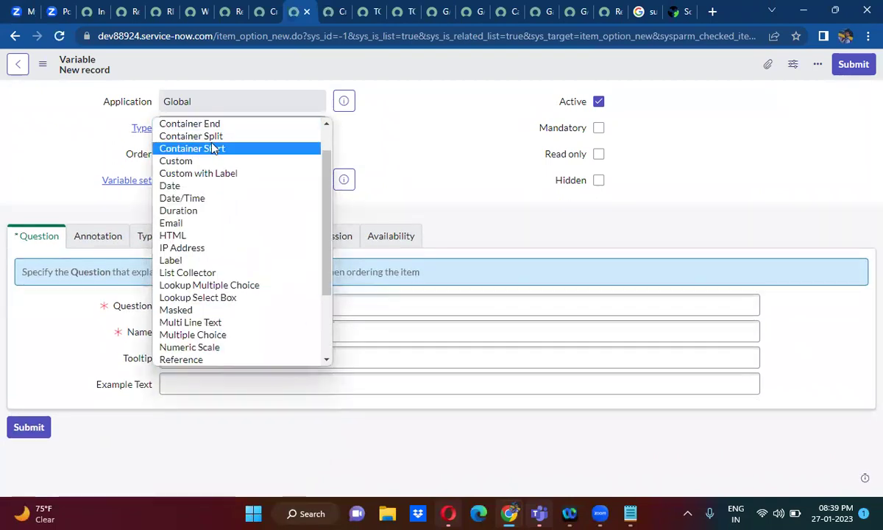
{"action": "left_click", "coordinate": [214, 123]}
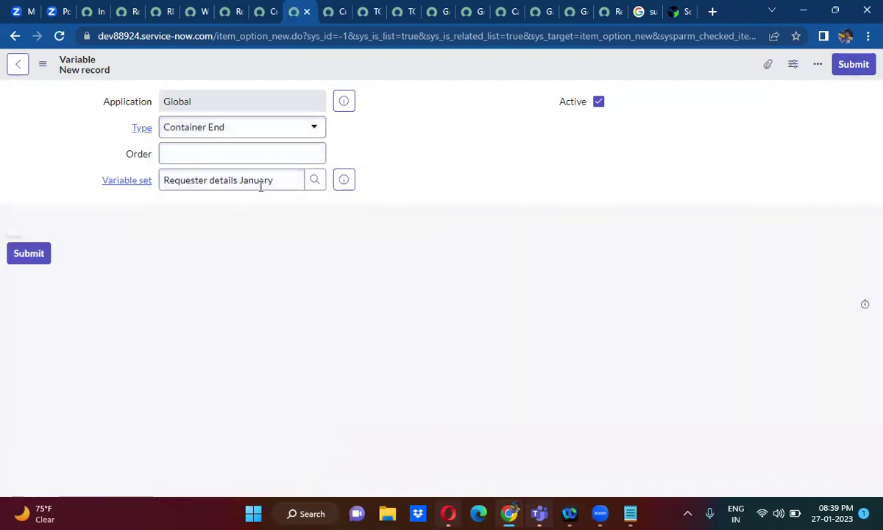
{"action": "left_click", "coordinate": [244, 161]}
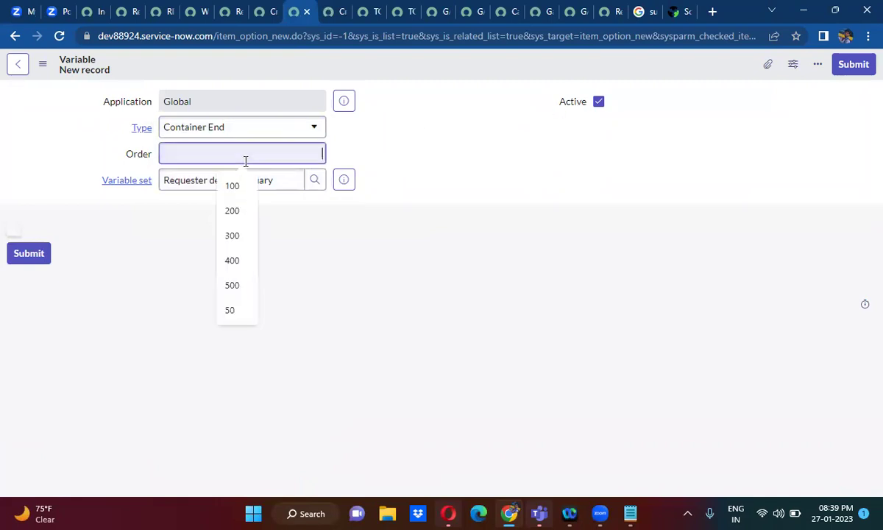
{"action": "type", "text": "350"}
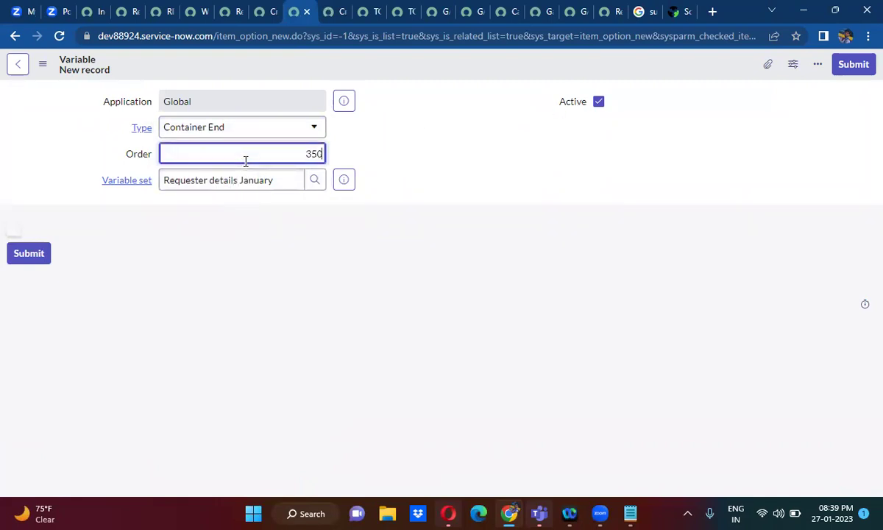
{"action": "left_click", "coordinate": [412, 148]}
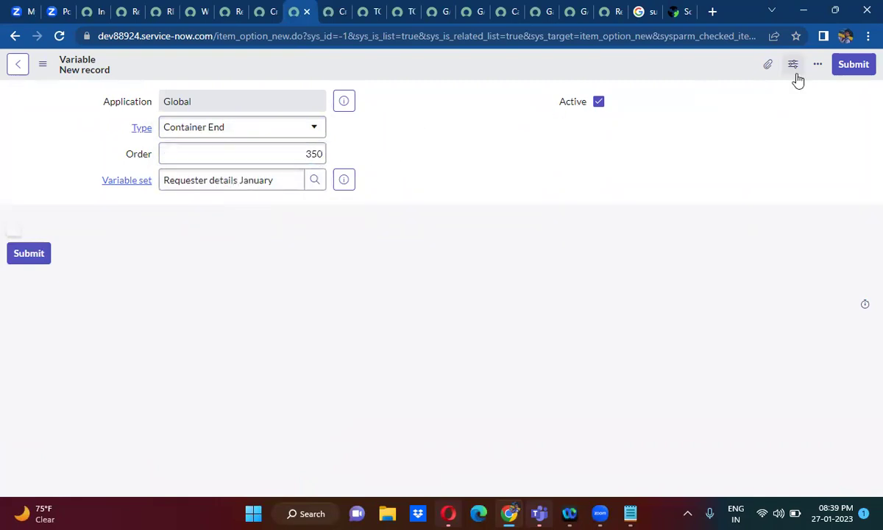
{"action": "left_click", "coordinate": [854, 64]}
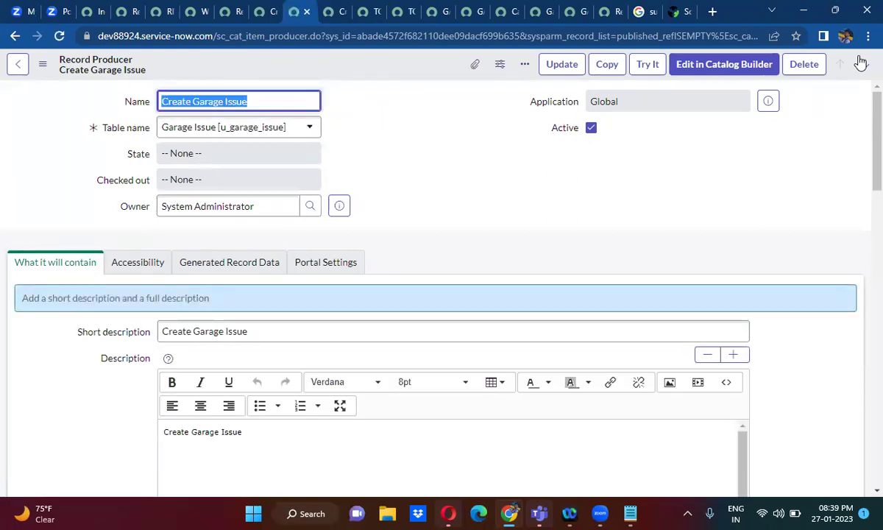
Preview the Create Garage Issue form's two-column layout, and return to the record producer's related variable sets.
{"action": "left_click", "coordinate": [648, 64]}
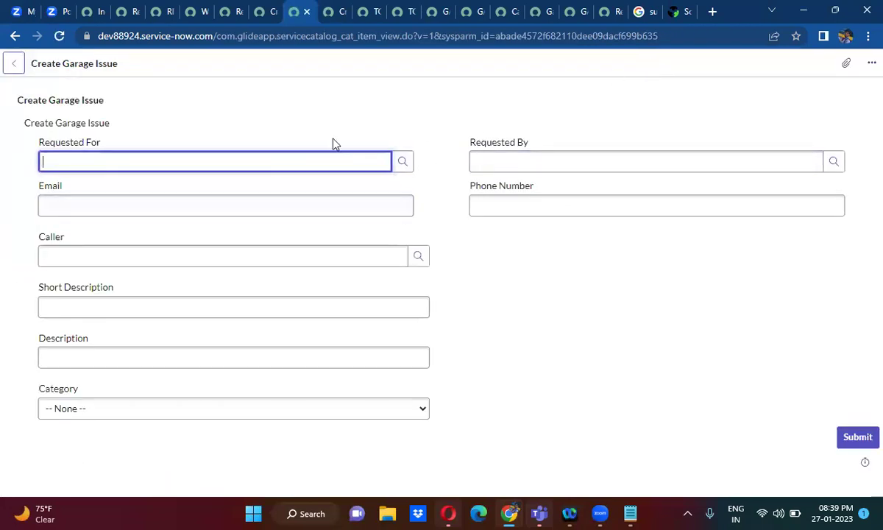
{"action": "left_click", "coordinate": [11, 38]}
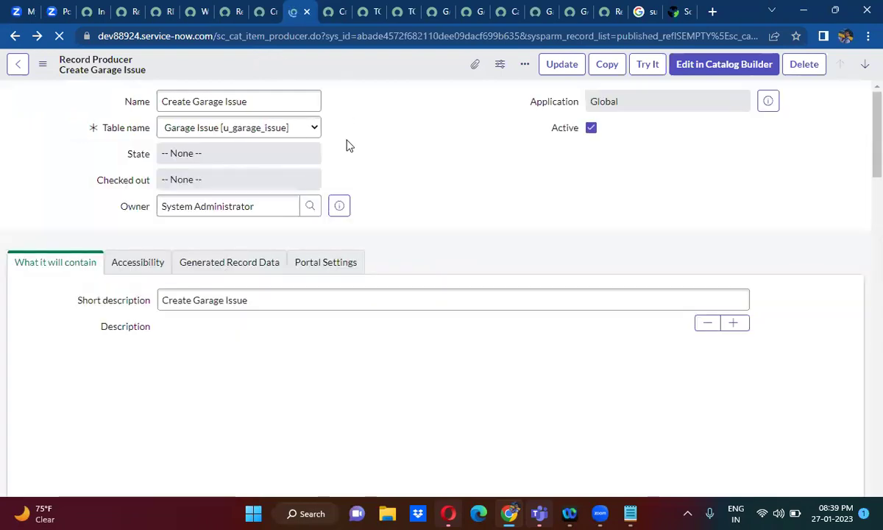
{"action": "scroll", "coordinate": [346, 145], "scroll_direction": "down", "scroll_amount": 1}
{"action": "scroll", "coordinate": [350, 145], "scroll_direction": "down", "scroll_amount": 15}
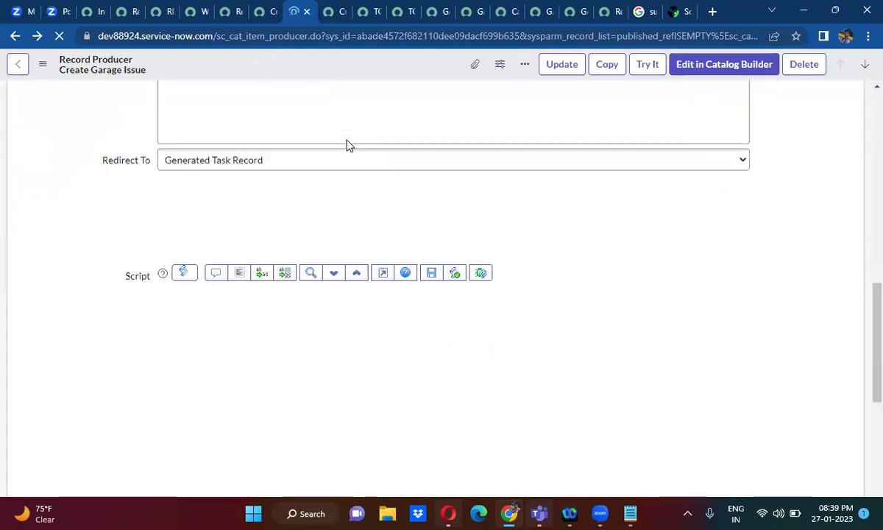
{"action": "scroll", "coordinate": [349, 145], "scroll_direction": "down", "scroll_amount": 2}
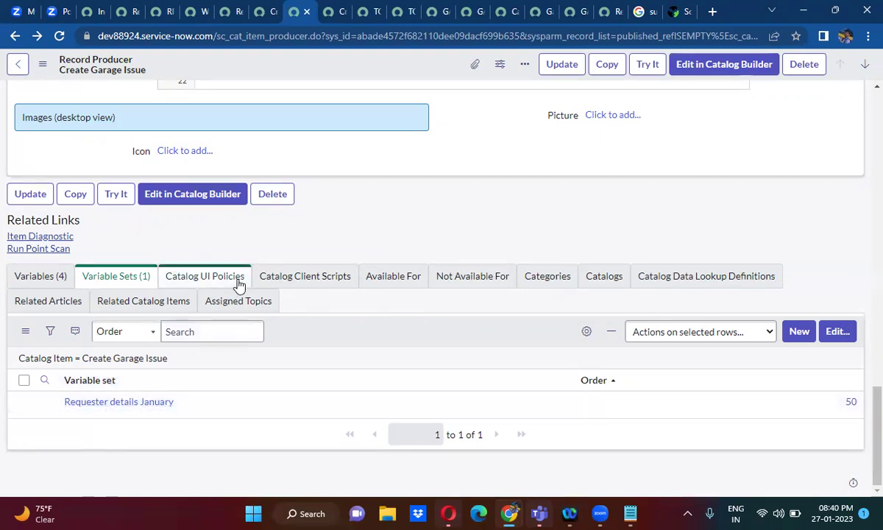
Switch to the open Request Access catalog item and go to its related variables.
{"action": "left_click", "coordinate": [575, 16]}
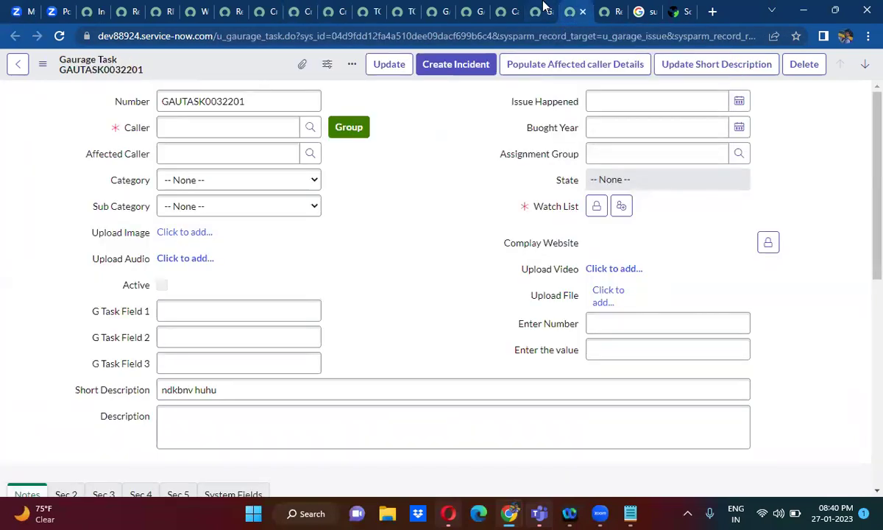
{"action": "left_click", "coordinate": [608, 12]}
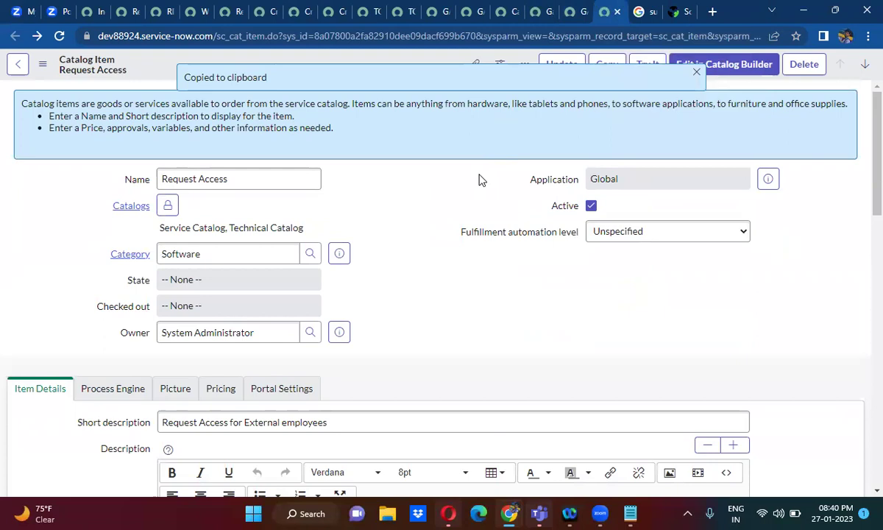
{"action": "scroll", "coordinate": [432, 280], "scroll_direction": "down", "scroll_amount": 4}
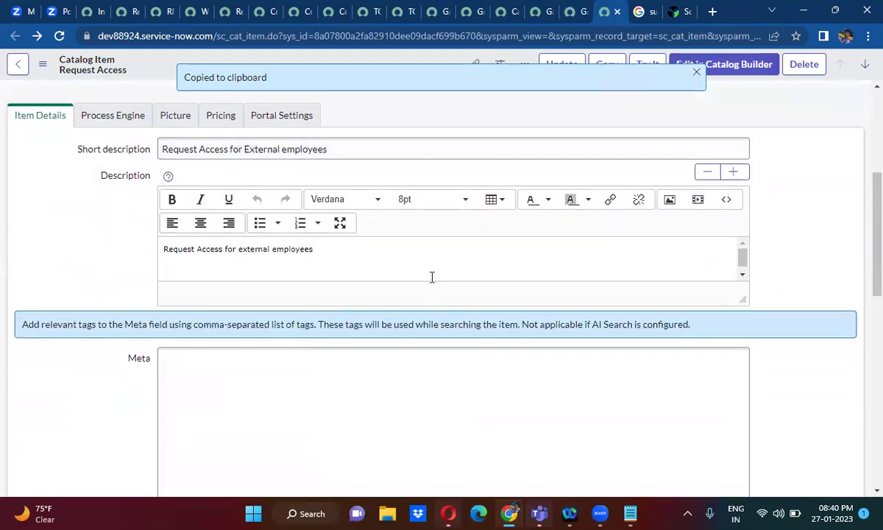
{"action": "scroll", "coordinate": [432, 277], "scroll_direction": "down", "scroll_amount": 10}
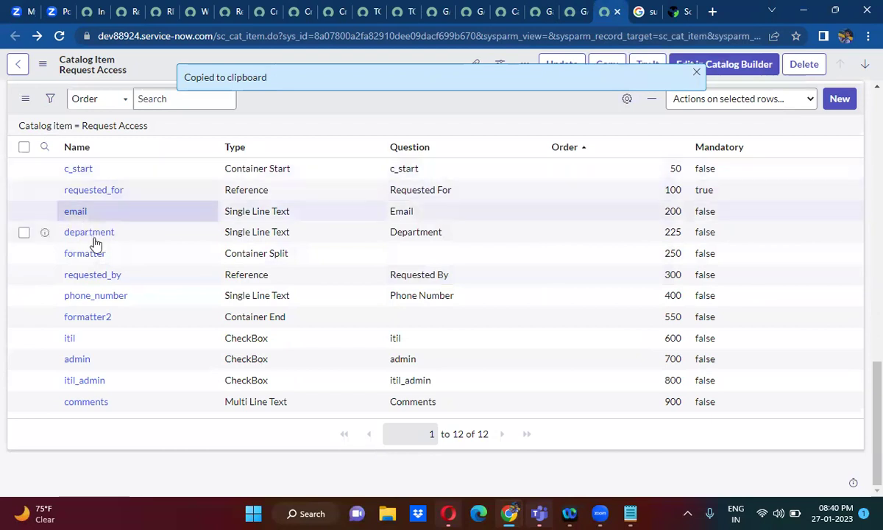
Delete the c_start, requested_for, email, department, formatter, requested_by, phone_number and formatter2 variables from the Request Access catalog item.
{"action": "left_click", "coordinate": [23, 169]}
{"action": "left_click", "coordinate": [23, 190]}
{"action": "left_click", "coordinate": [23, 212]}
{"action": "left_click", "coordinate": [24, 232]}
{"action": "left_click", "coordinate": [24, 254]}
{"action": "left_click", "coordinate": [23, 274]}
{"action": "left_click", "coordinate": [23, 295]}
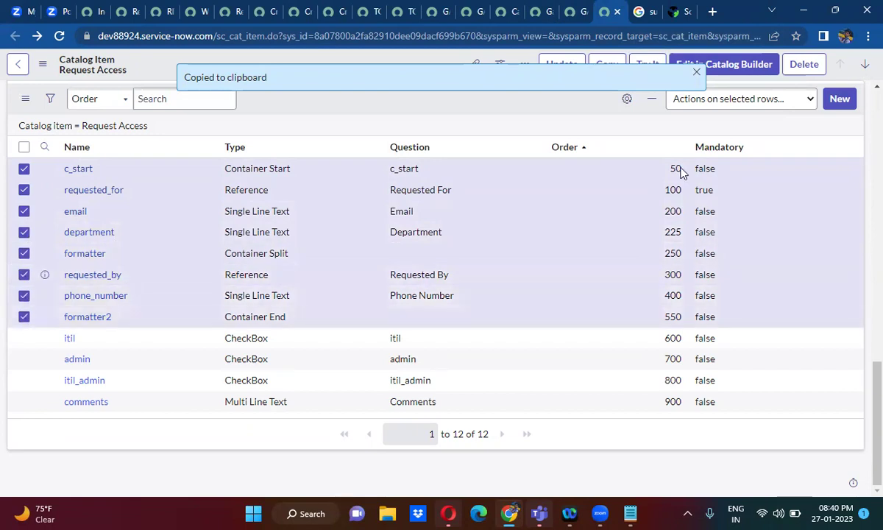
{"action": "left_click", "coordinate": [769, 108]}
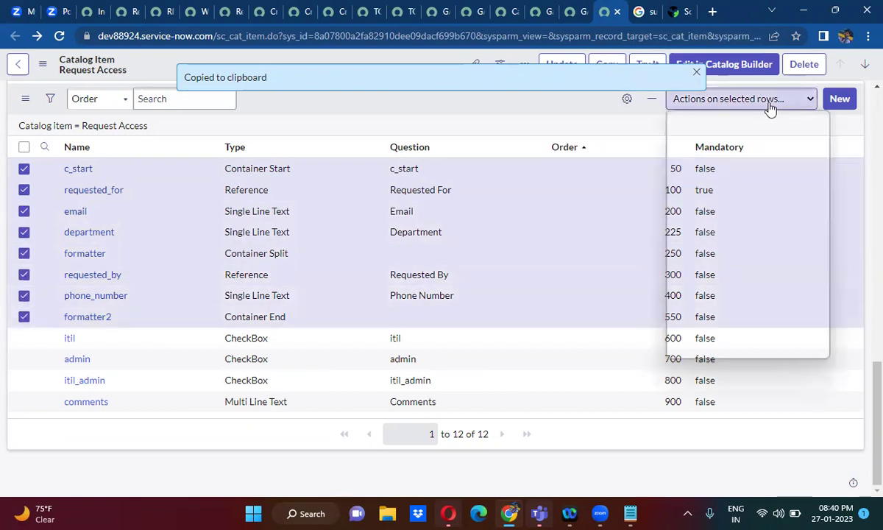
{"action": "left_click", "coordinate": [742, 130]}
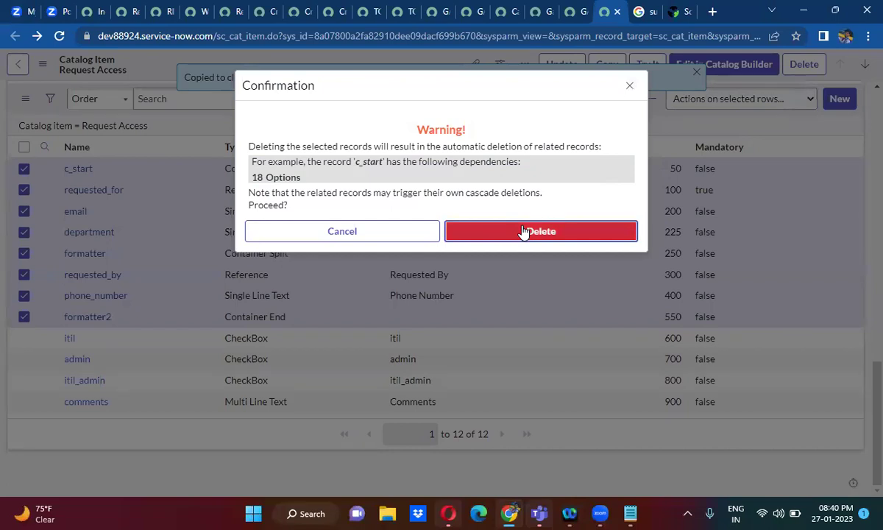
{"action": "left_click", "coordinate": [524, 232]}
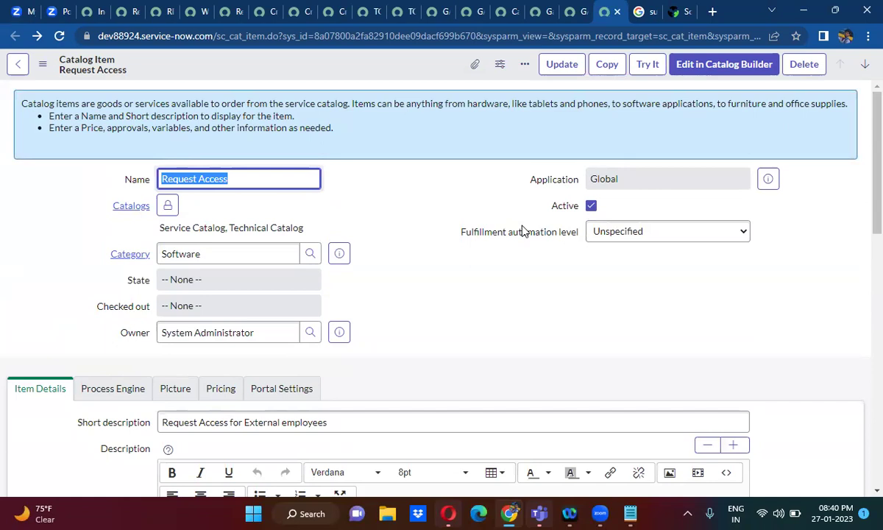
Preview the Request Access form with the itil option selected, and return to the catalog item without saving the entry.
{"action": "left_click", "coordinate": [393, 326]}
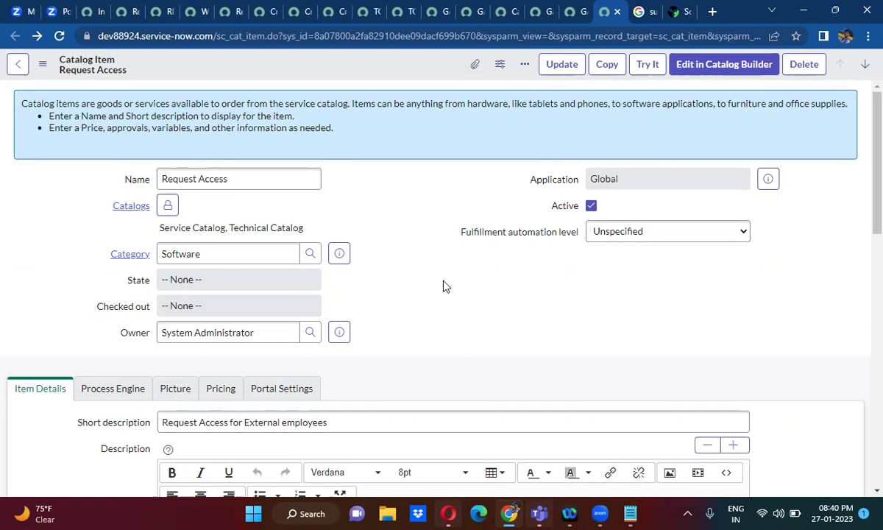
{"action": "left_click", "coordinate": [647, 67]}
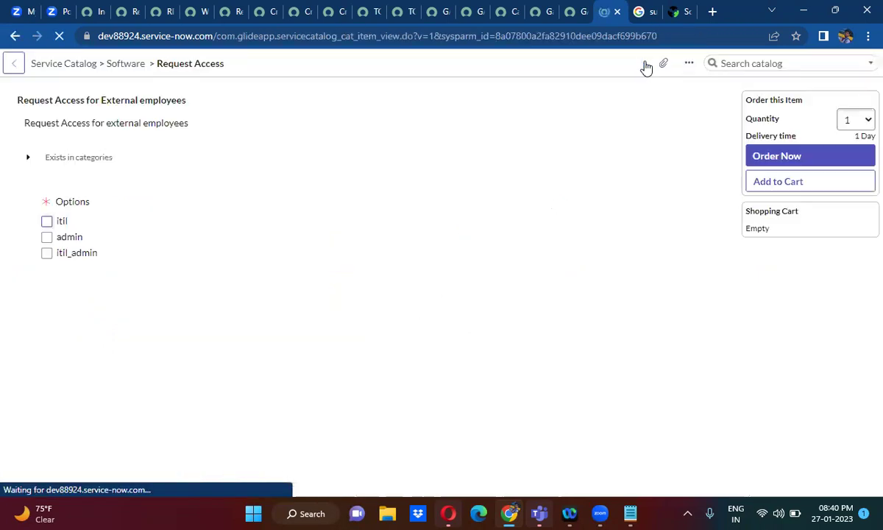
{"action": "left_click", "coordinate": [48, 222]}
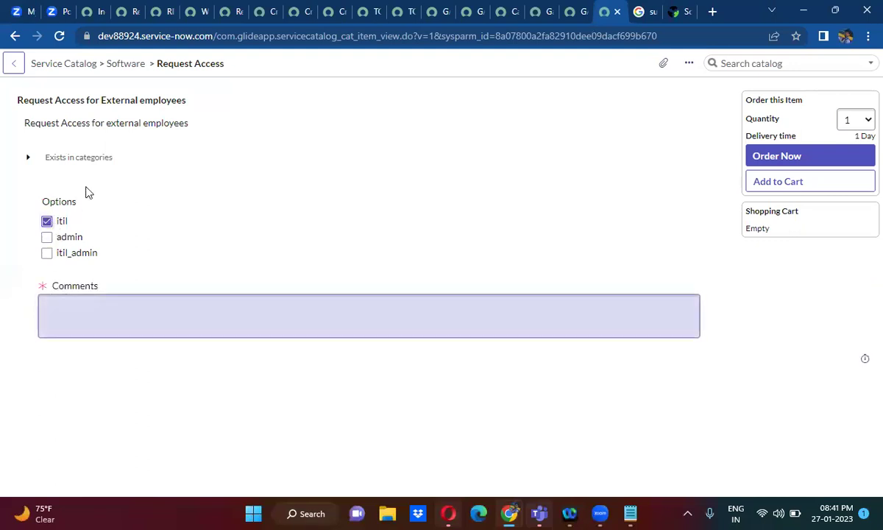
{"action": "left_click", "coordinate": [15, 36]}
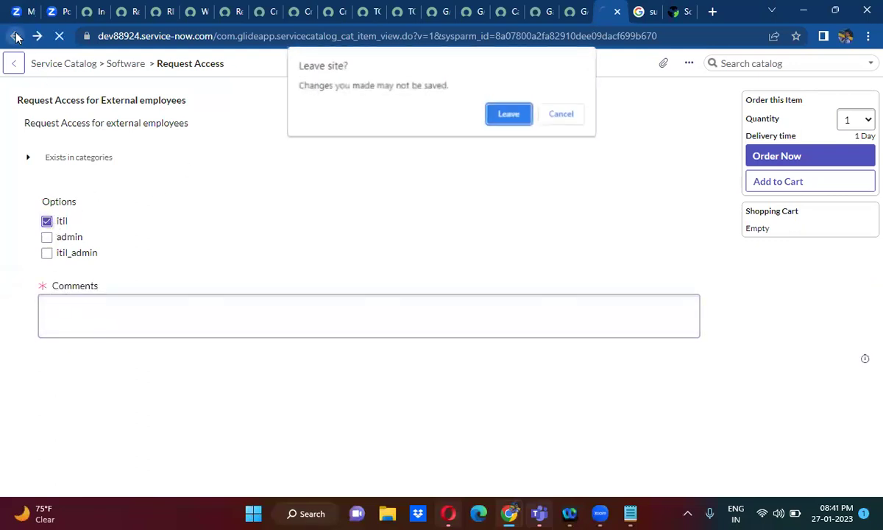
{"action": "left_click", "coordinate": [503, 115]}
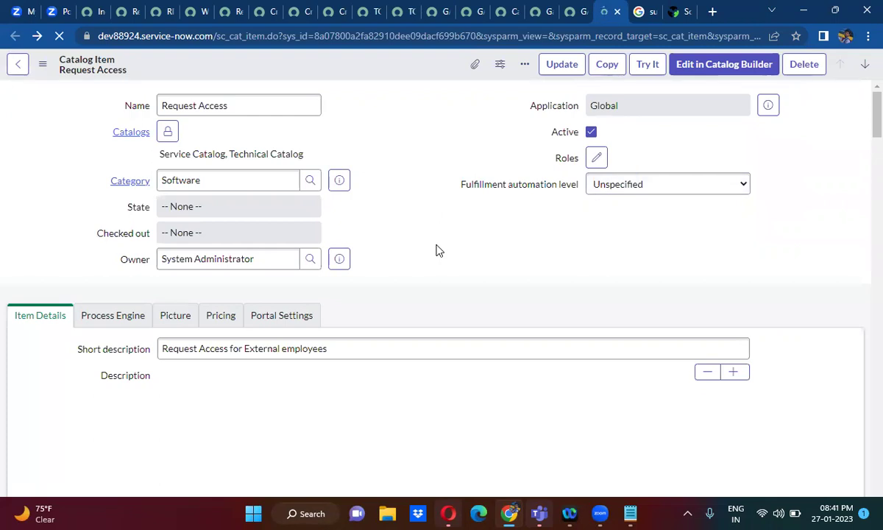
Add the Requester details January variable set to the Request Access catalog item and save the membership.
{"action": "scroll", "coordinate": [390, 311], "scroll_direction": "down", "scroll_amount": 10}
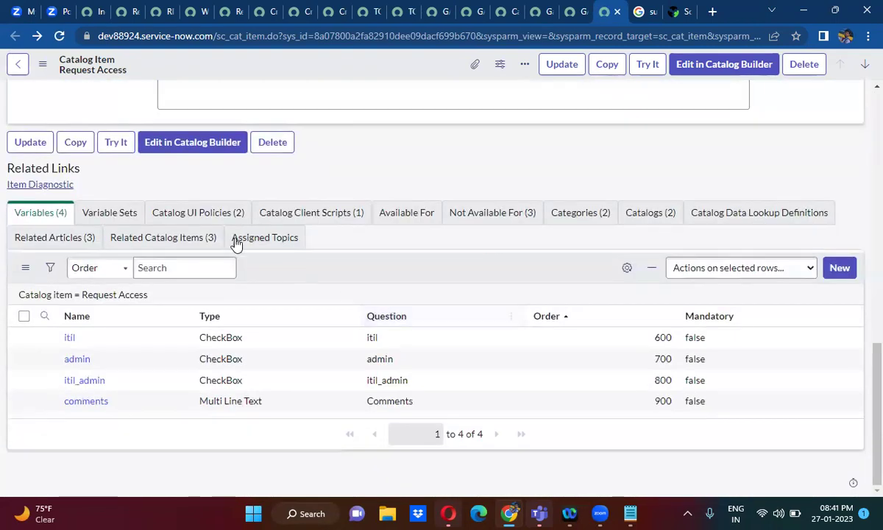
{"action": "left_click", "coordinate": [128, 213]}
{"action": "left_click", "coordinate": [842, 307]}
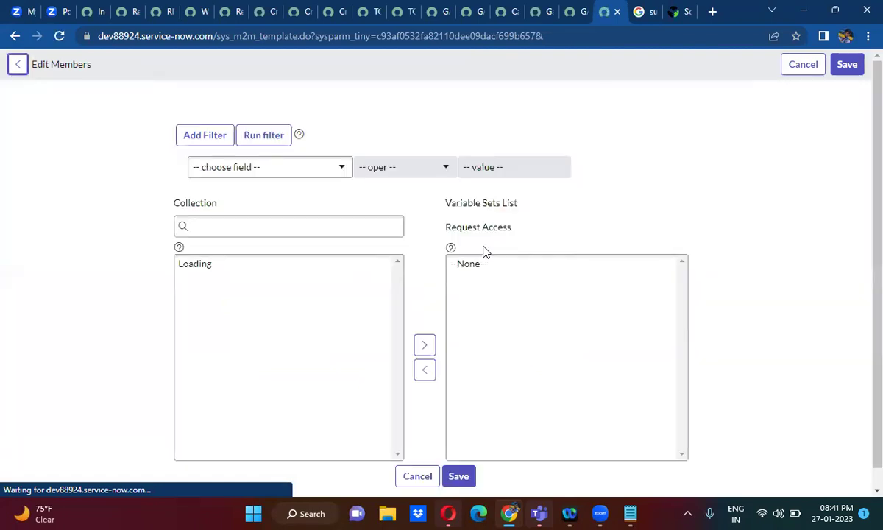
{"action": "left_click", "coordinate": [311, 329]}
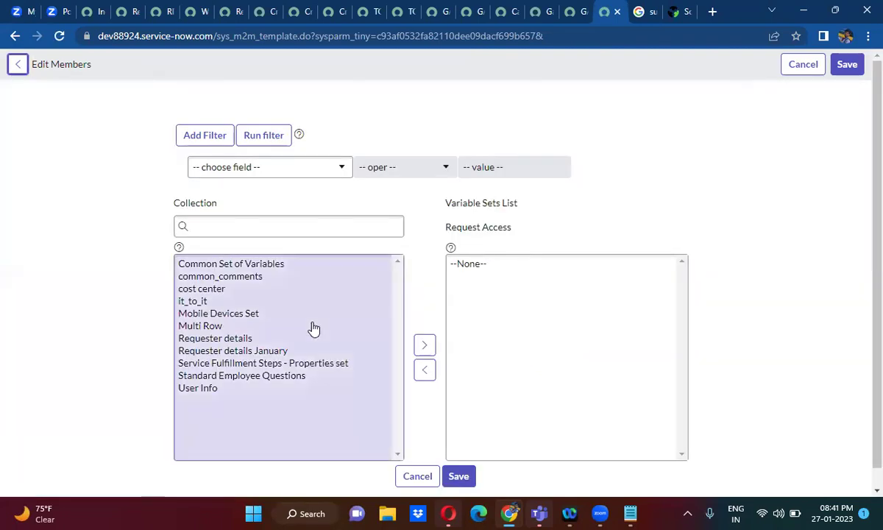
{"action": "double_click", "coordinate": [259, 351]}
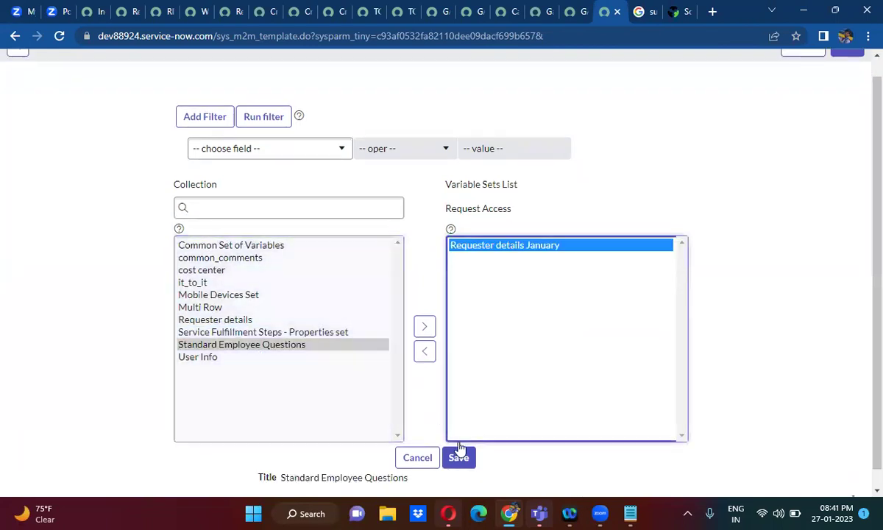
{"action": "left_click", "coordinate": [458, 459]}
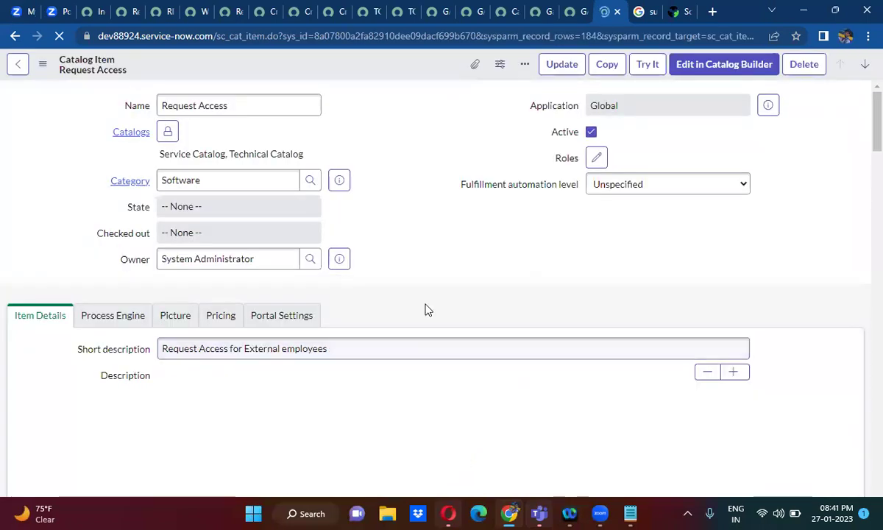
Set the order of the Requester details January variable set to 10 in Request Access's related variable sets.
{"action": "scroll", "coordinate": [424, 309], "scroll_direction": "down", "scroll_amount": 15}
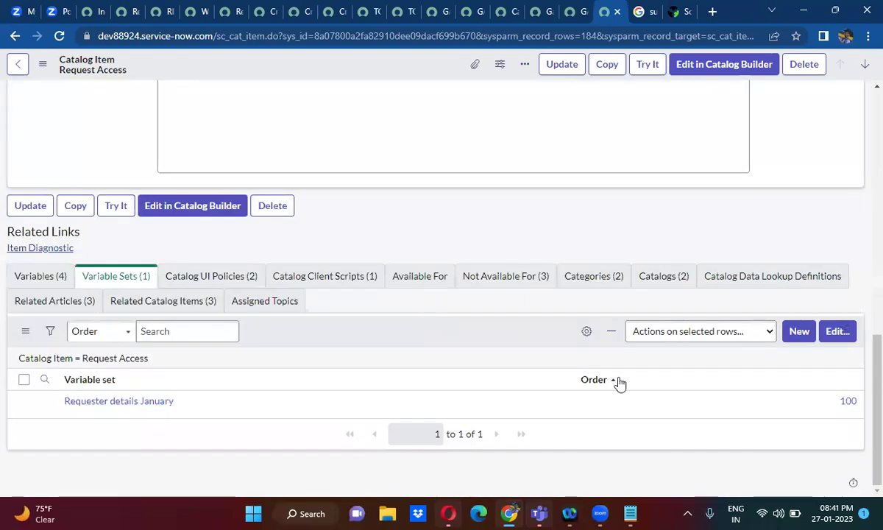
{"action": "left_click", "coordinate": [793, 405]}
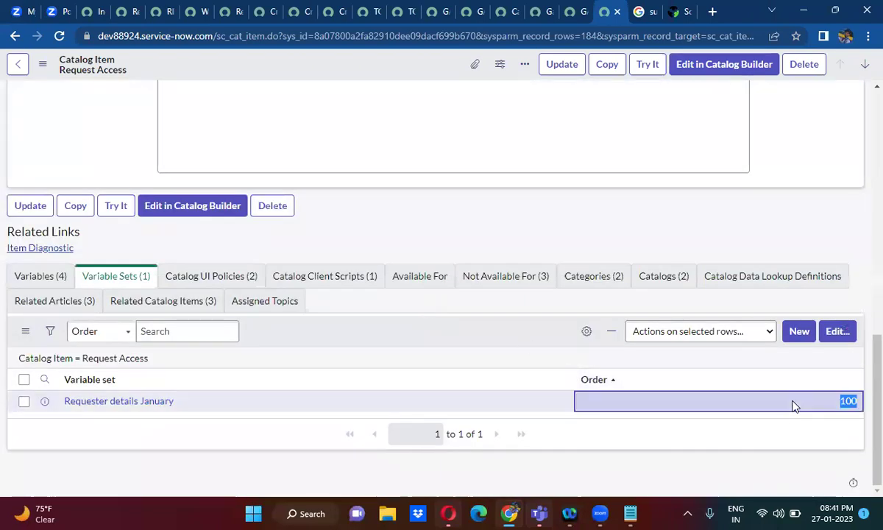
{"action": "double_click", "coordinate": [793, 405]}
{"action": "type", "text": "10"}
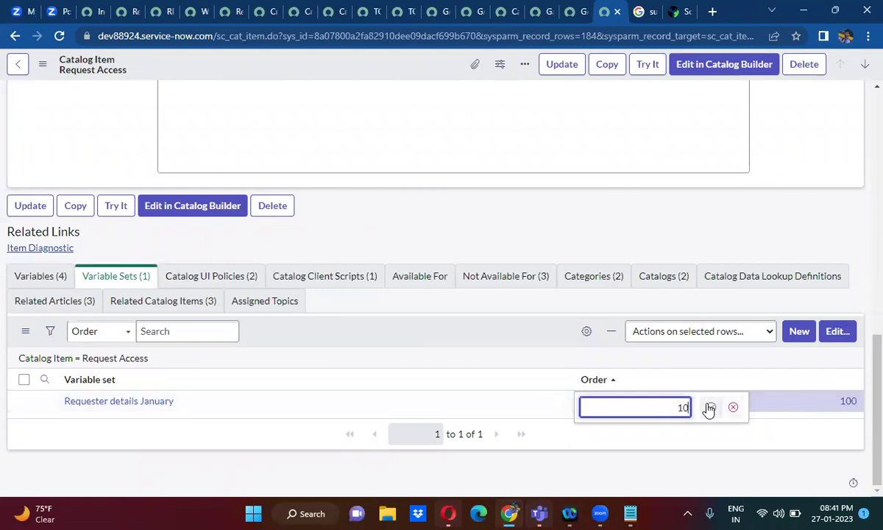
{"action": "left_click", "coordinate": [710, 408]}
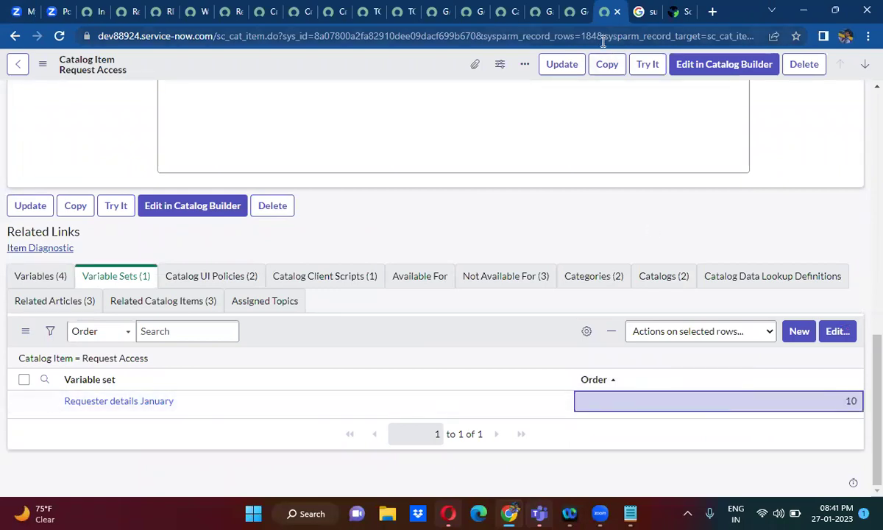
Preview the Request Access form to check its variables, and switch to the requirement notes in Notepad.
{"action": "left_click", "coordinate": [649, 67]}
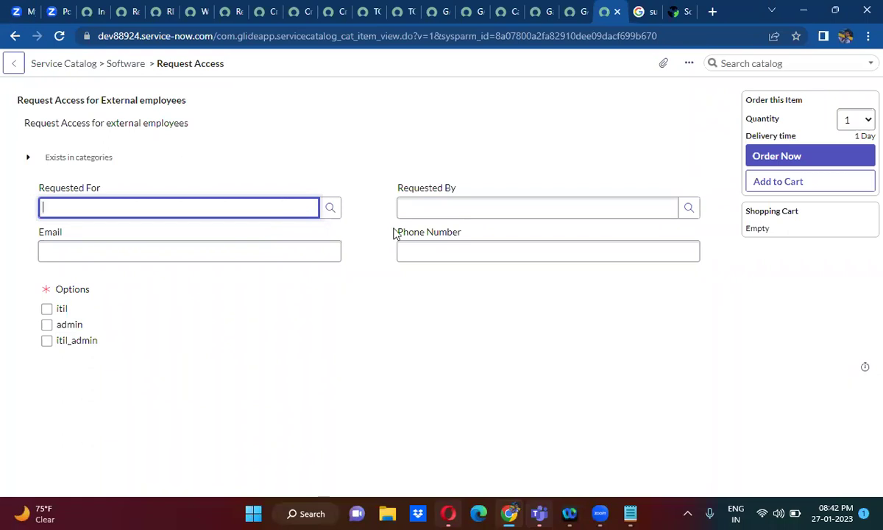
{"action": "left_click", "coordinate": [629, 513]}
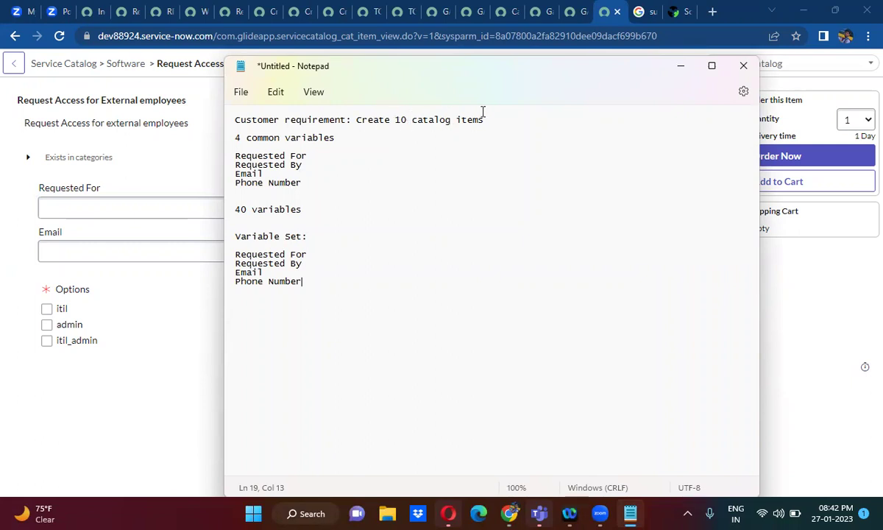
Open the Requester details January variable set record and examine its variables, catalog UI policies and catalog client scripts.
{"action": "left_click", "coordinate": [109, 170]}
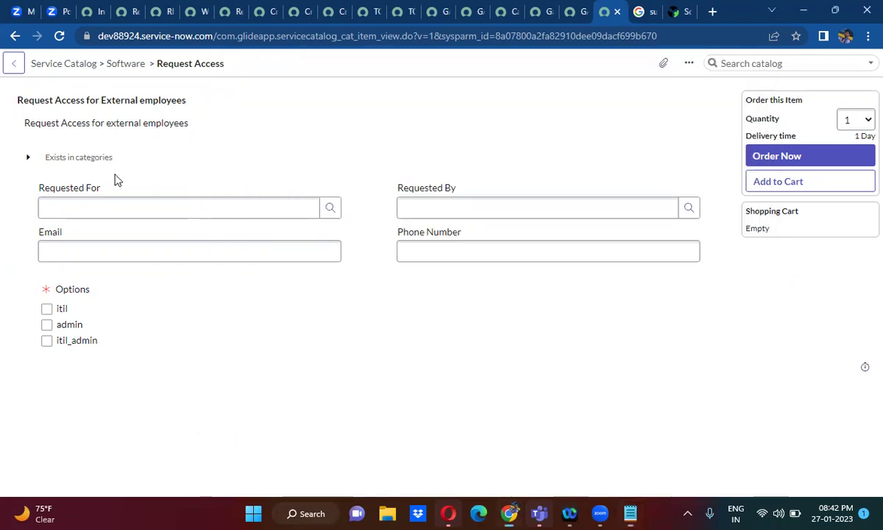
{"action": "left_click", "coordinate": [292, 12]}
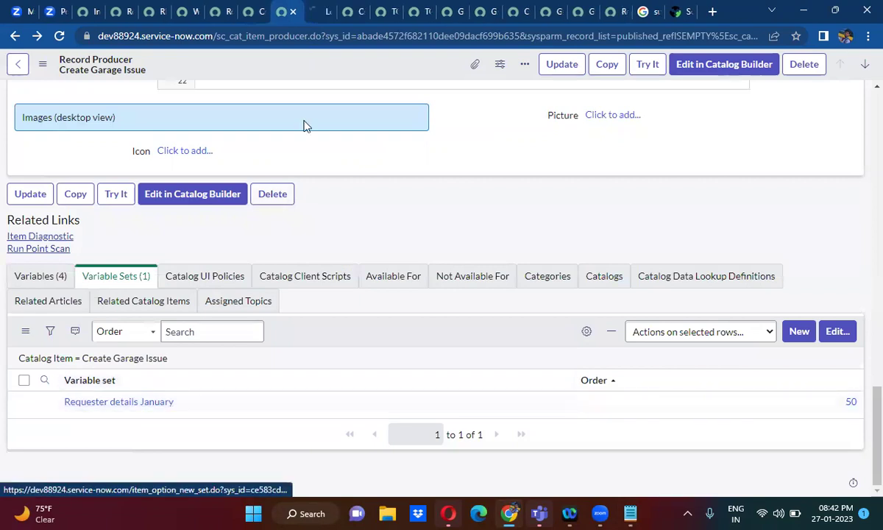
{"action": "left_click", "coordinate": [312, 10]}
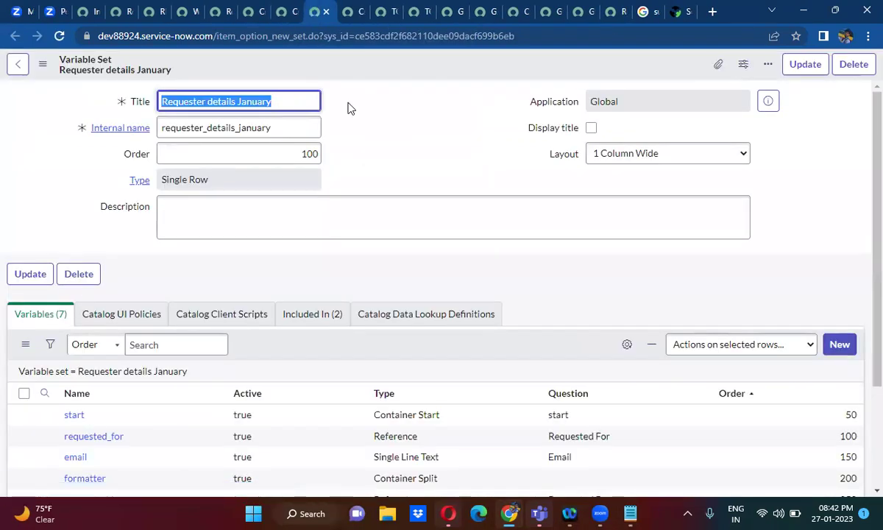
{"action": "scroll", "coordinate": [363, 158], "scroll_direction": "down", "scroll_amount": 1}
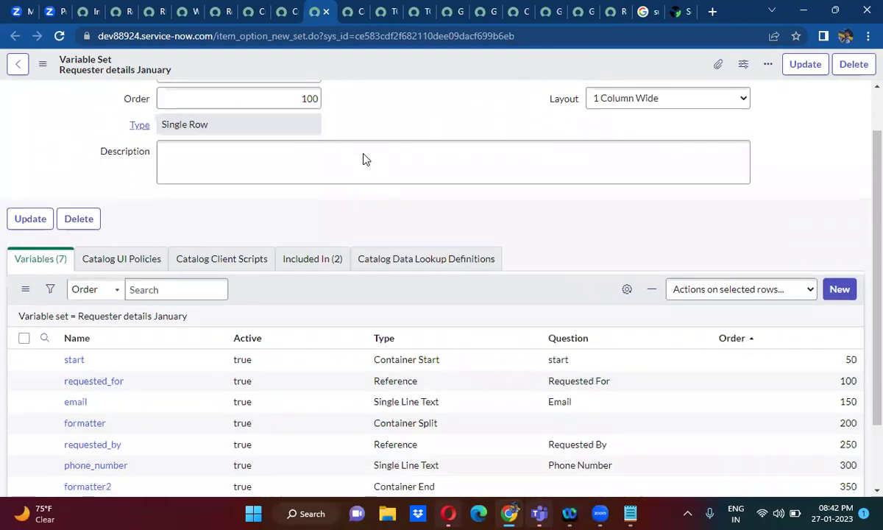
{"action": "left_click", "coordinate": [127, 255]}
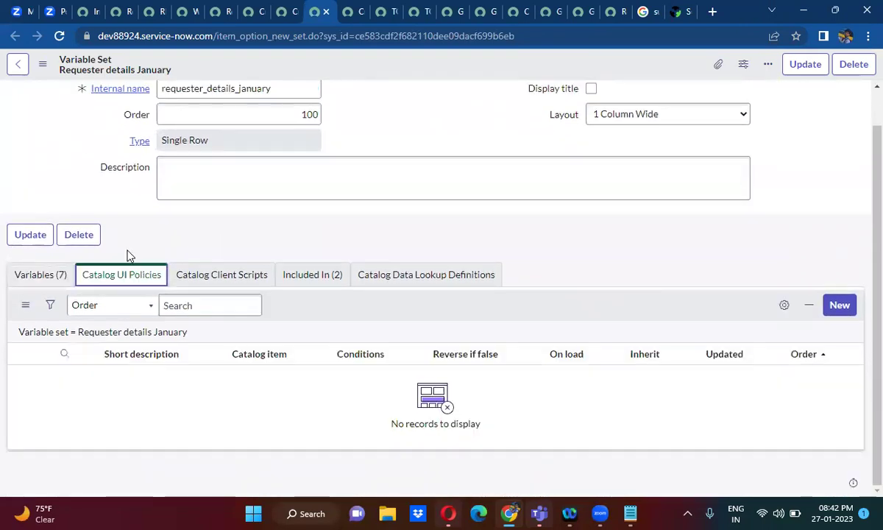
{"action": "left_click", "coordinate": [248, 274]}
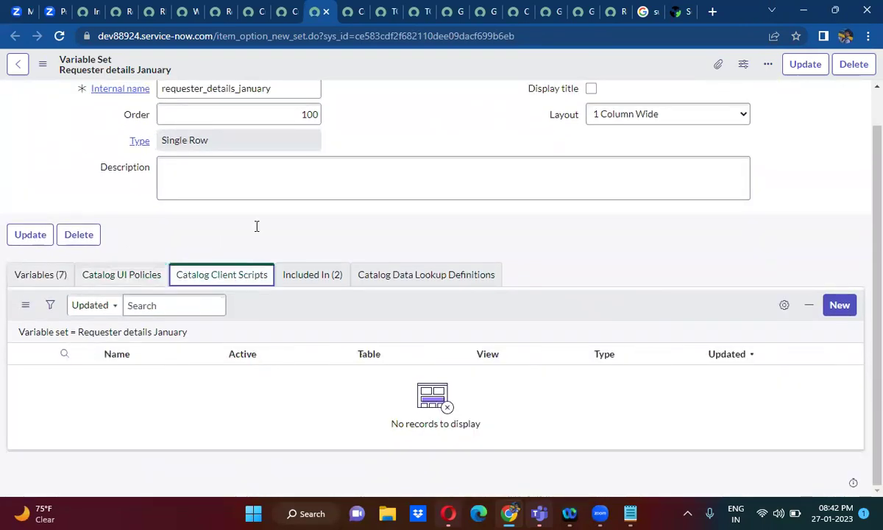
Revisit the Create Garage Issue record producer's variable sets, and check which catalog items include the Requester details January set.
{"action": "left_click", "coordinate": [286, 17]}
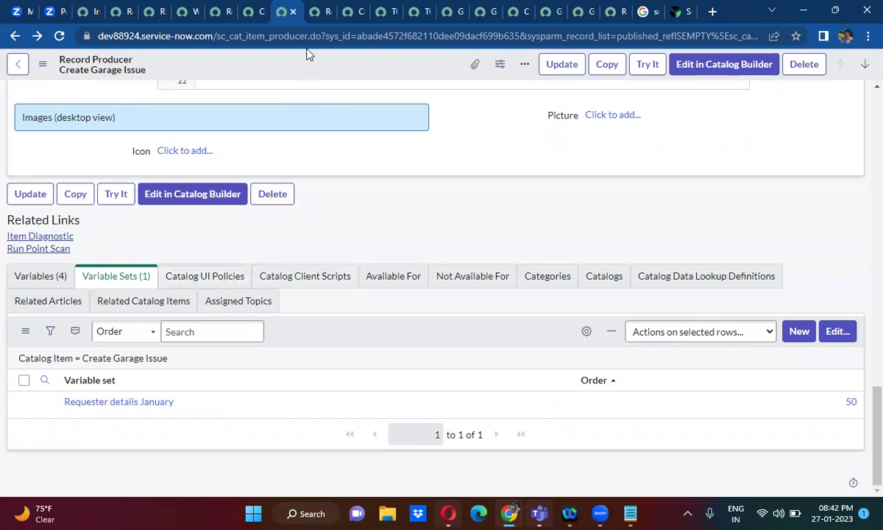
{"action": "left_click", "coordinate": [318, 15]}
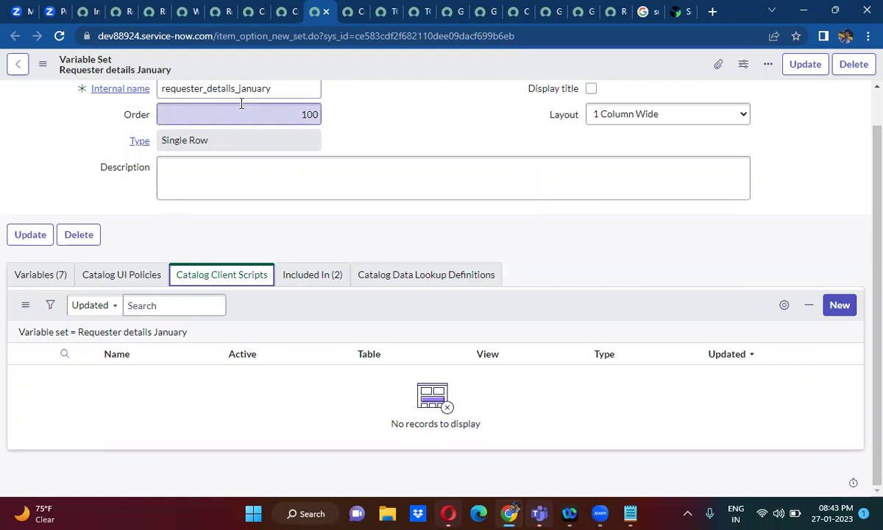
{"action": "left_click", "coordinate": [328, 276]}
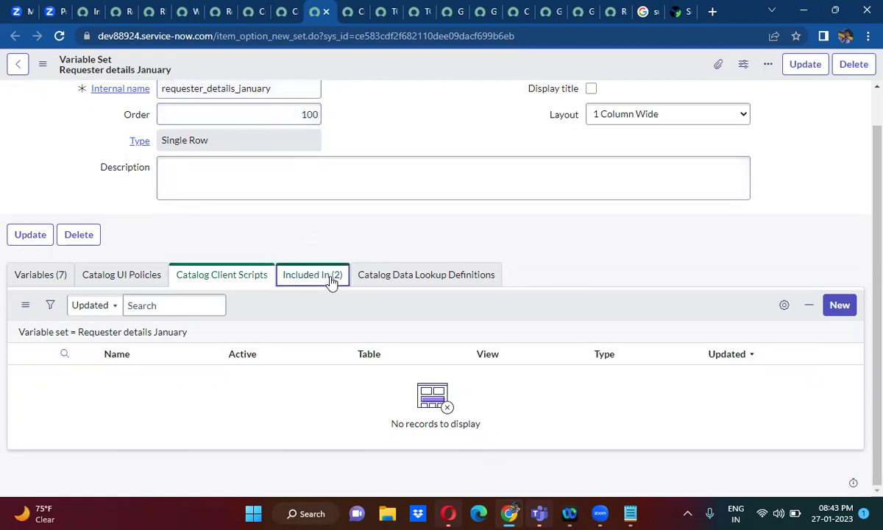